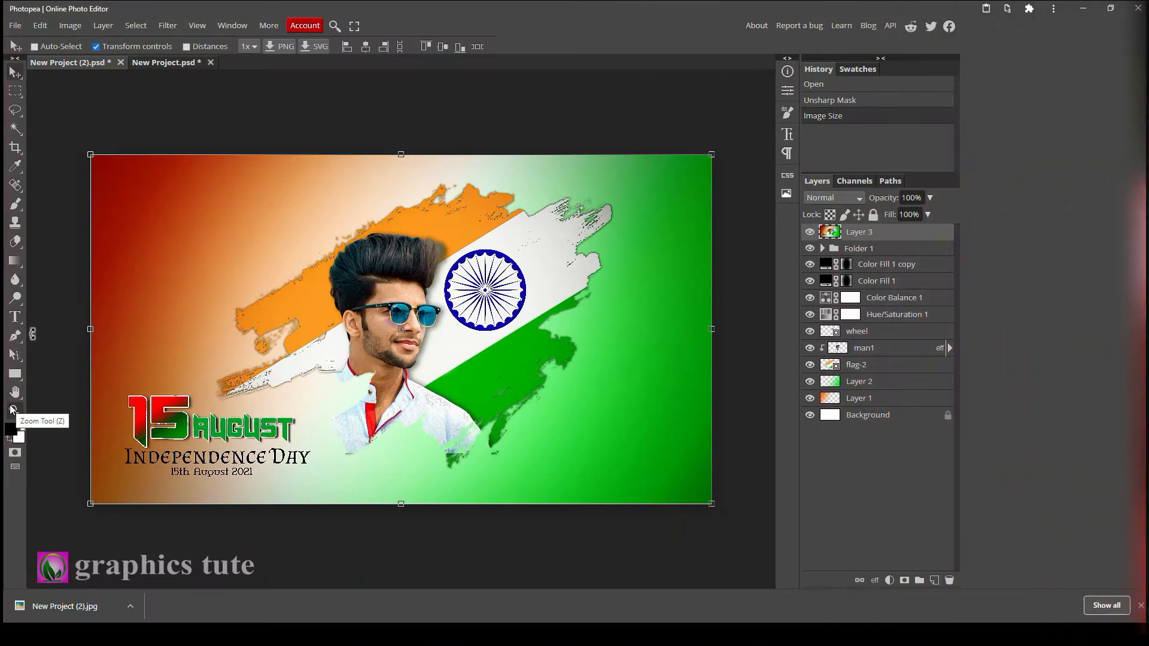
Zoom in on the finished Independence Day design, then switch to the blank project document.
click(413, 345)
drag(437, 375, 411, 322)
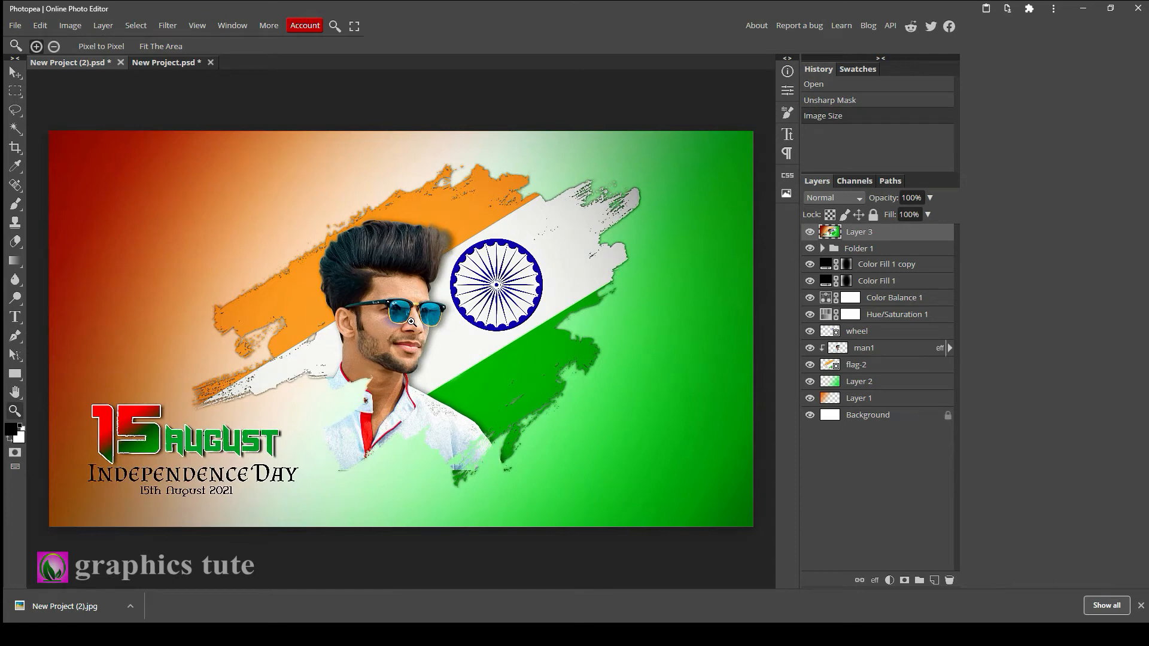
click(165, 63)
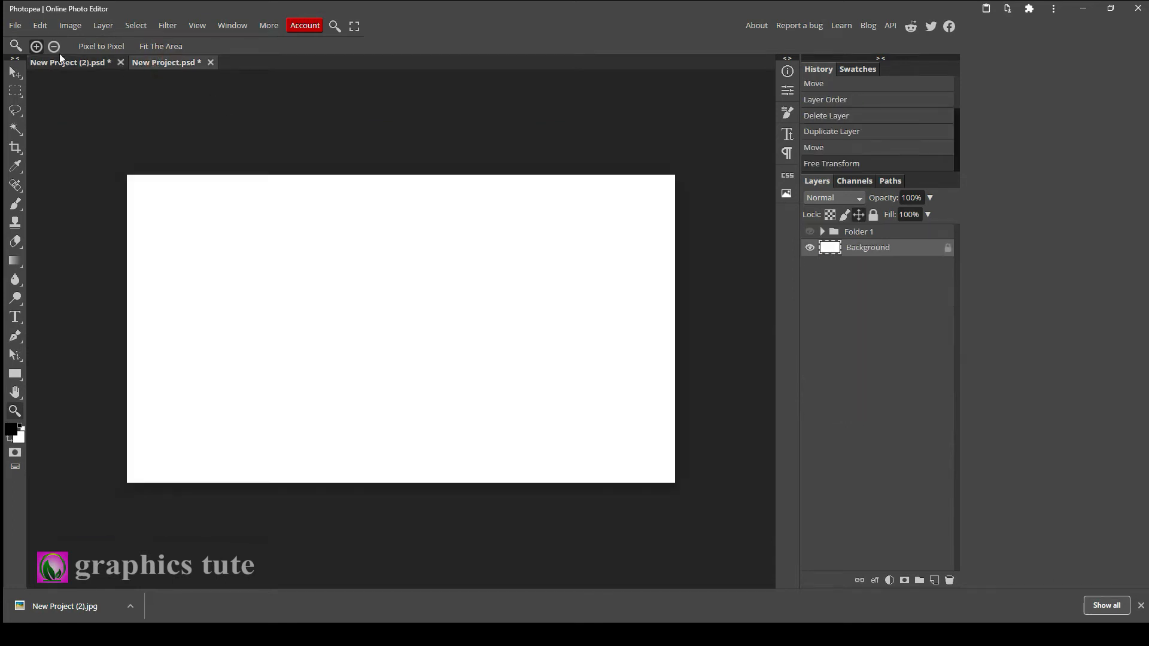
Resize the blank canvas to 1920 × 1080 pixels.
click(69, 25)
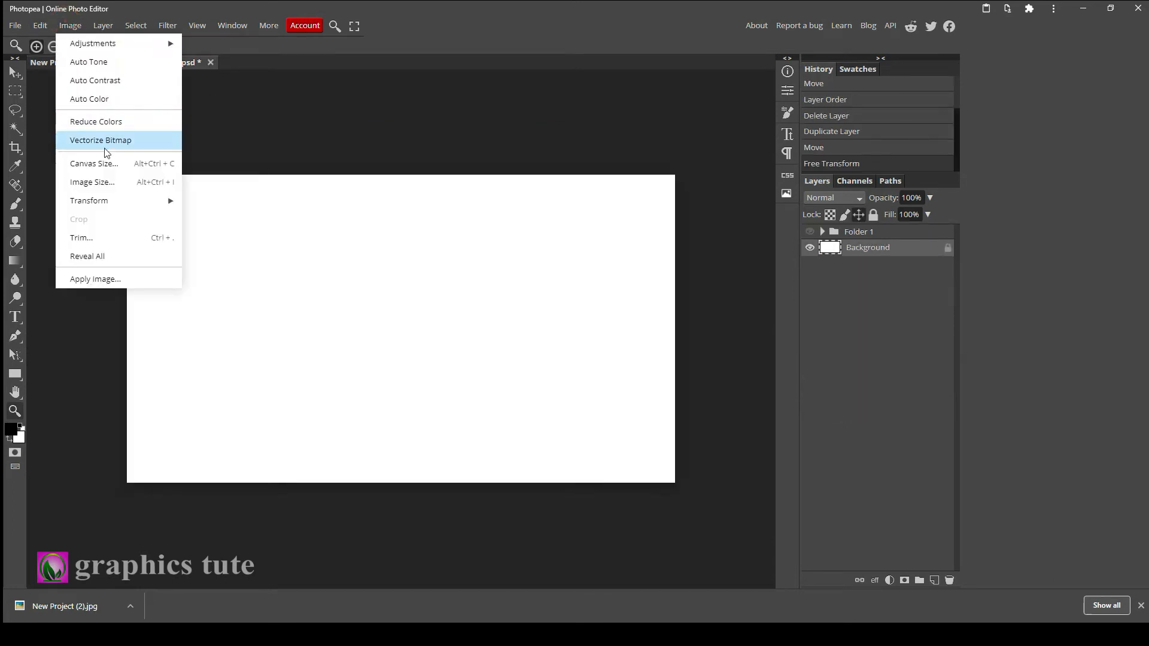
click(103, 181)
click(148, 138)
key(Tab)
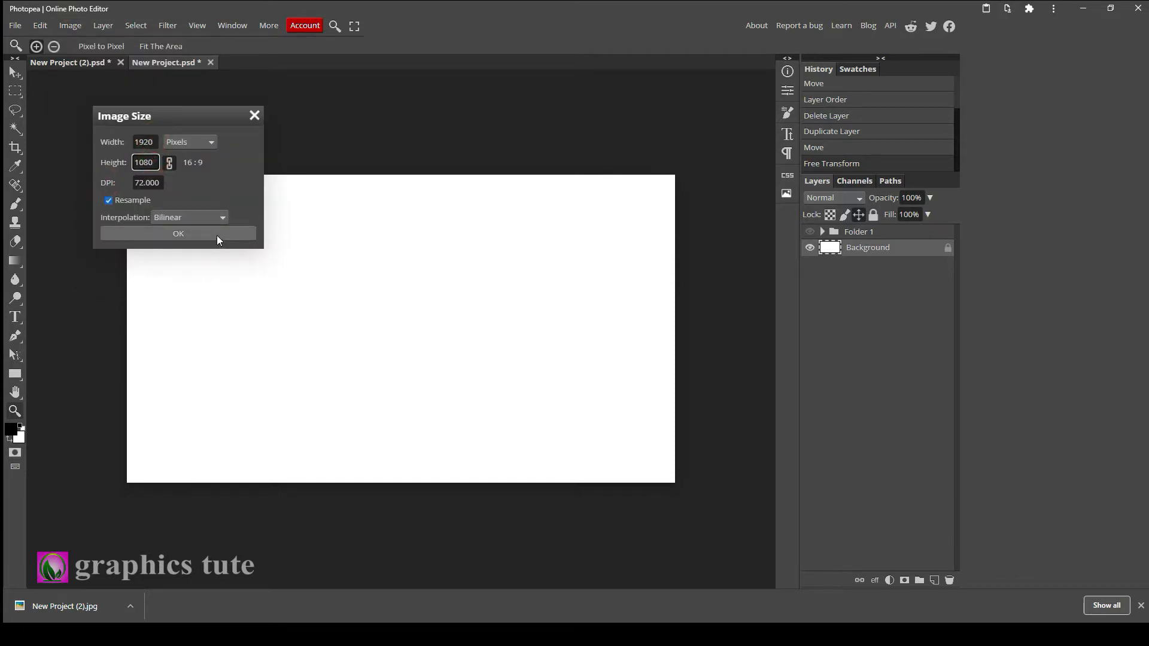
click(217, 235)
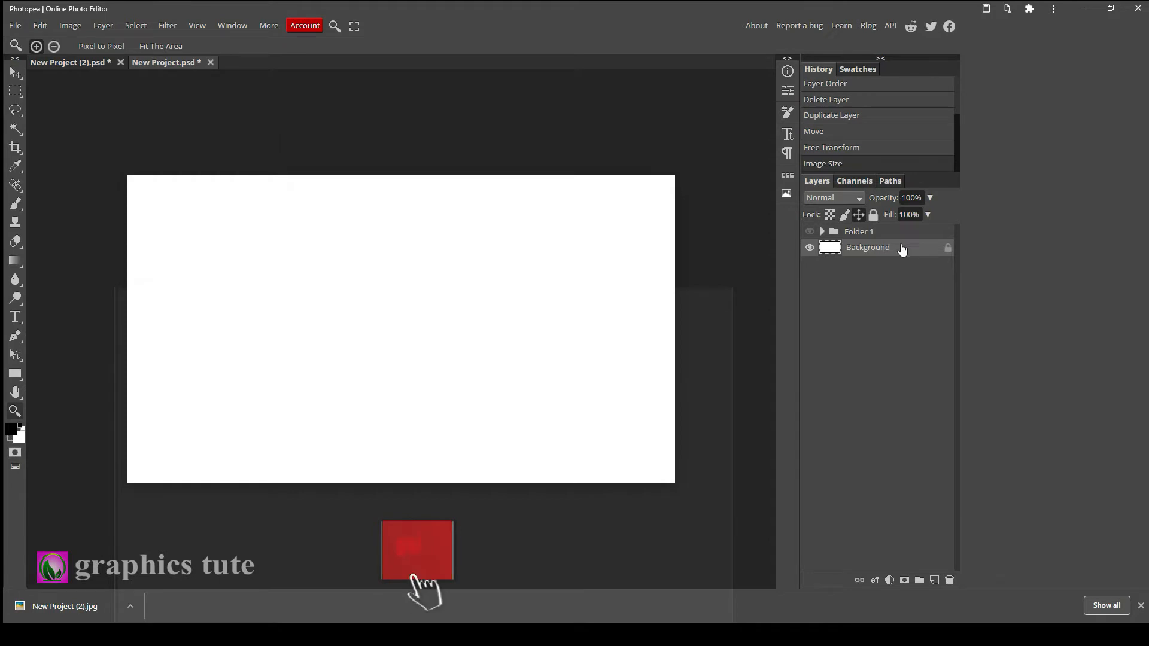
Add a new layer and set the foreground colour to orange ff6d00.
click(934, 579)
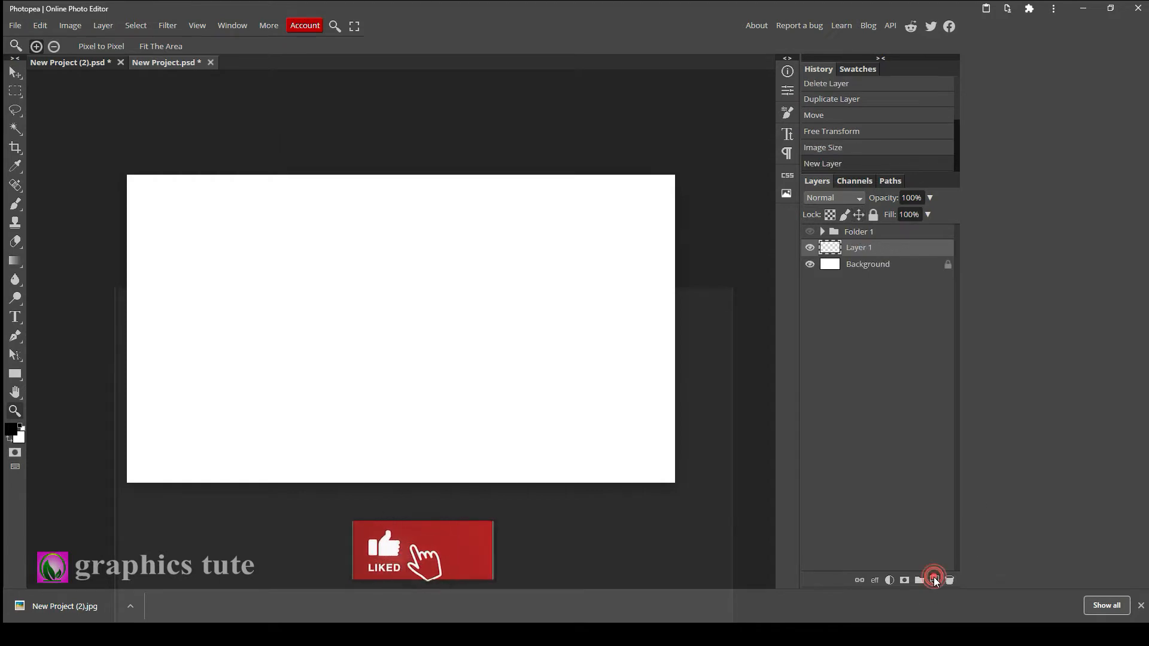
click(11, 429)
drag(246, 269, 250, 275)
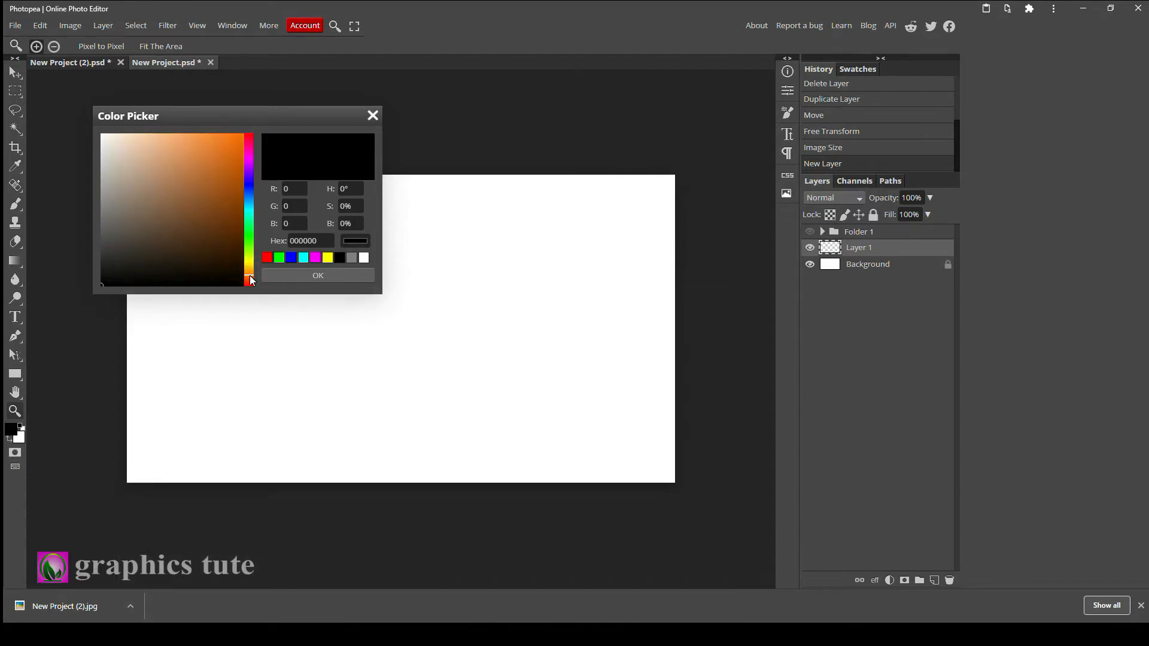
click(228, 156)
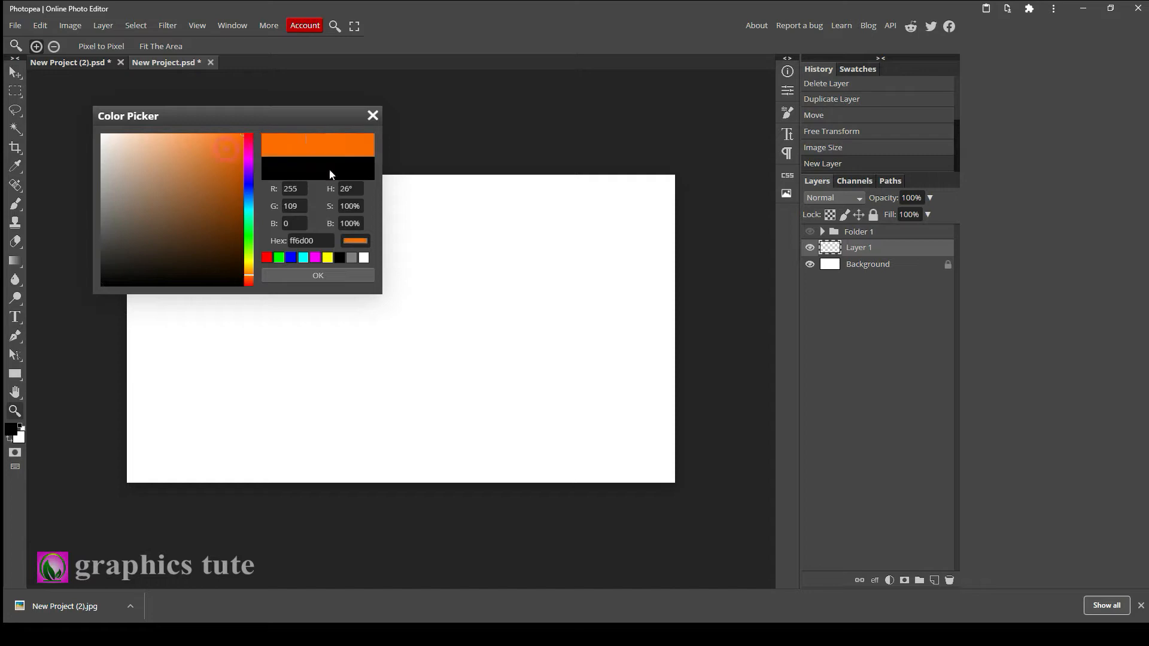
click(335, 277)
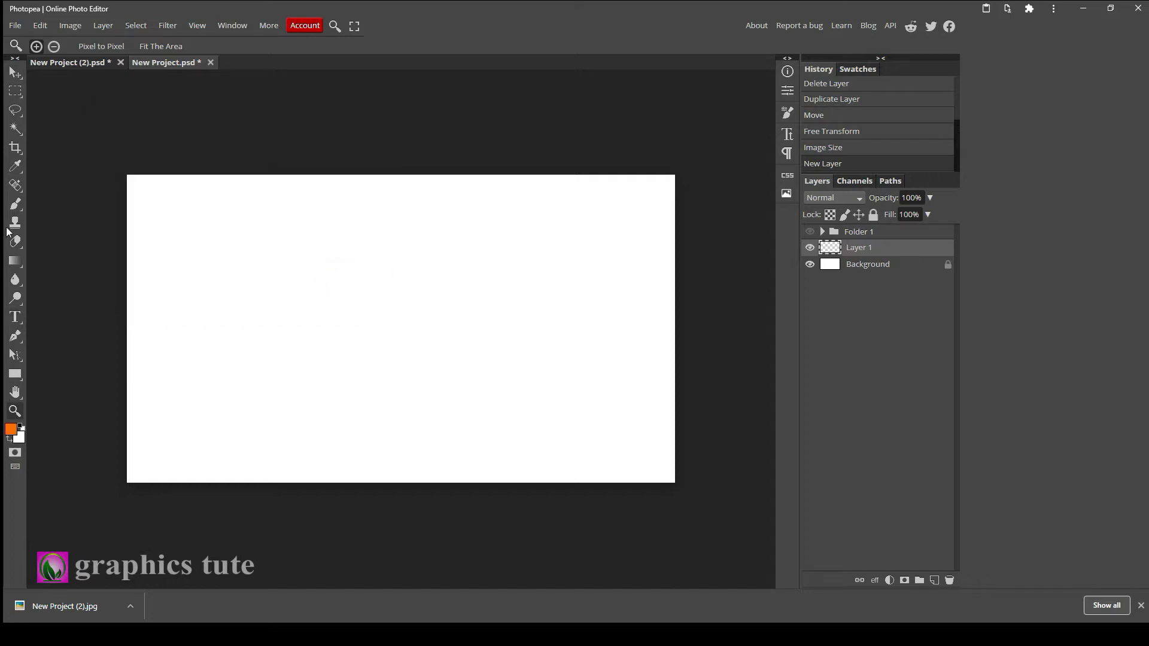
Draw a diagonal orange-to-transparent linear gradient from the canvas's top-left corner toward the centre.
click(21, 259)
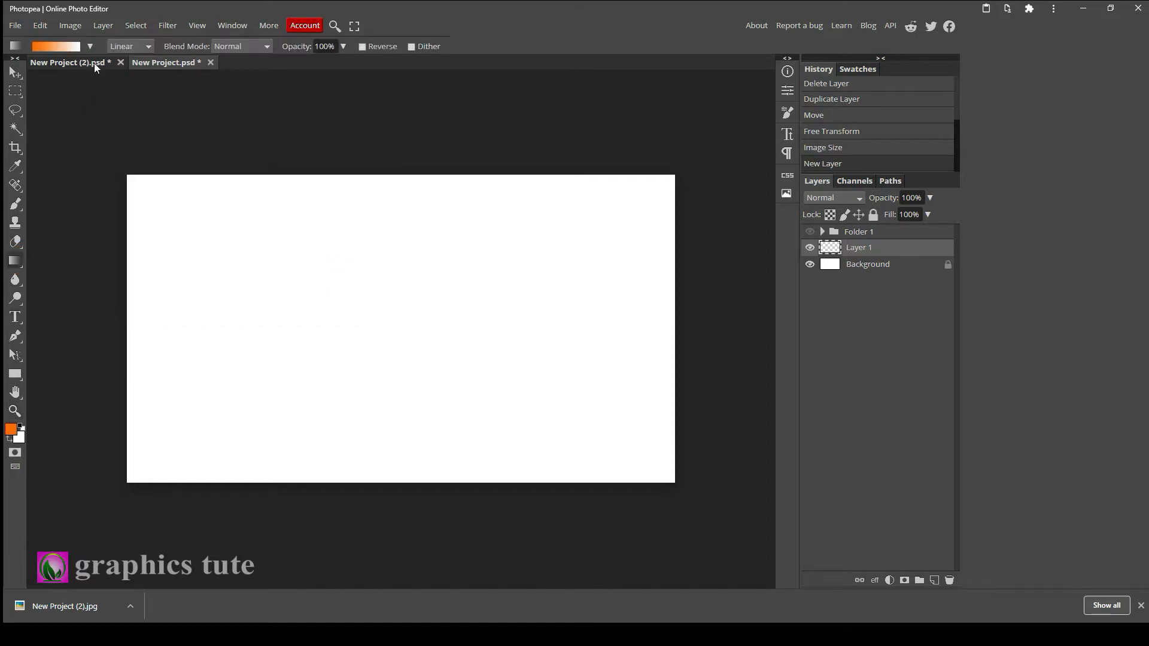
click(90, 47)
click(67, 71)
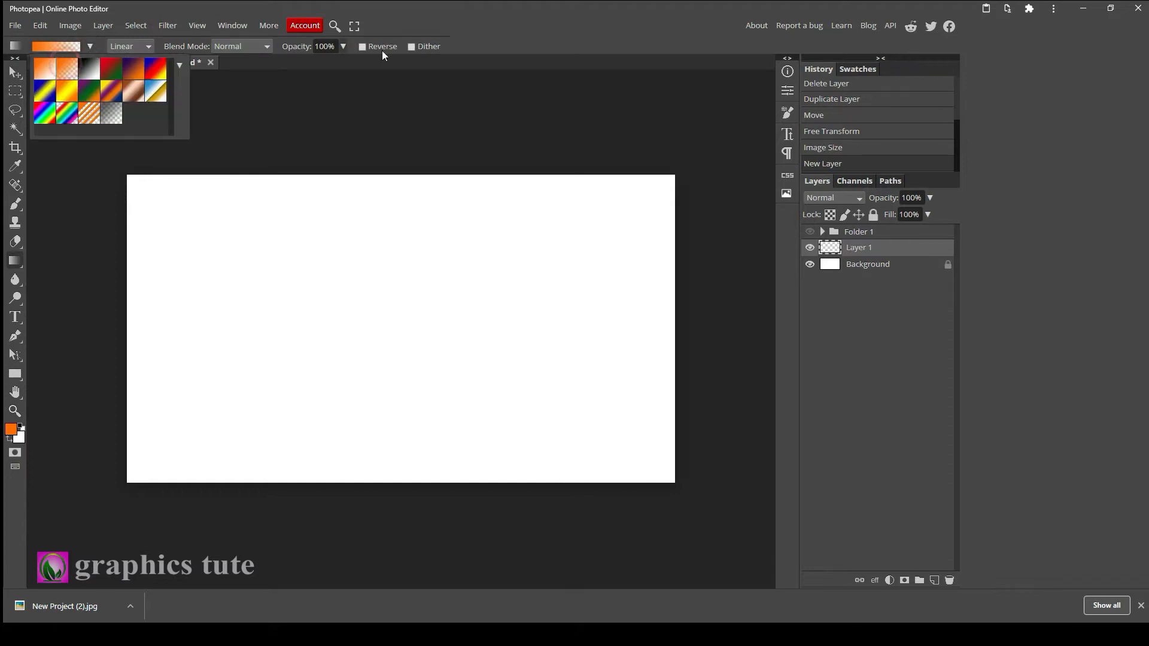
click(467, 26)
drag(129, 178, 412, 361)
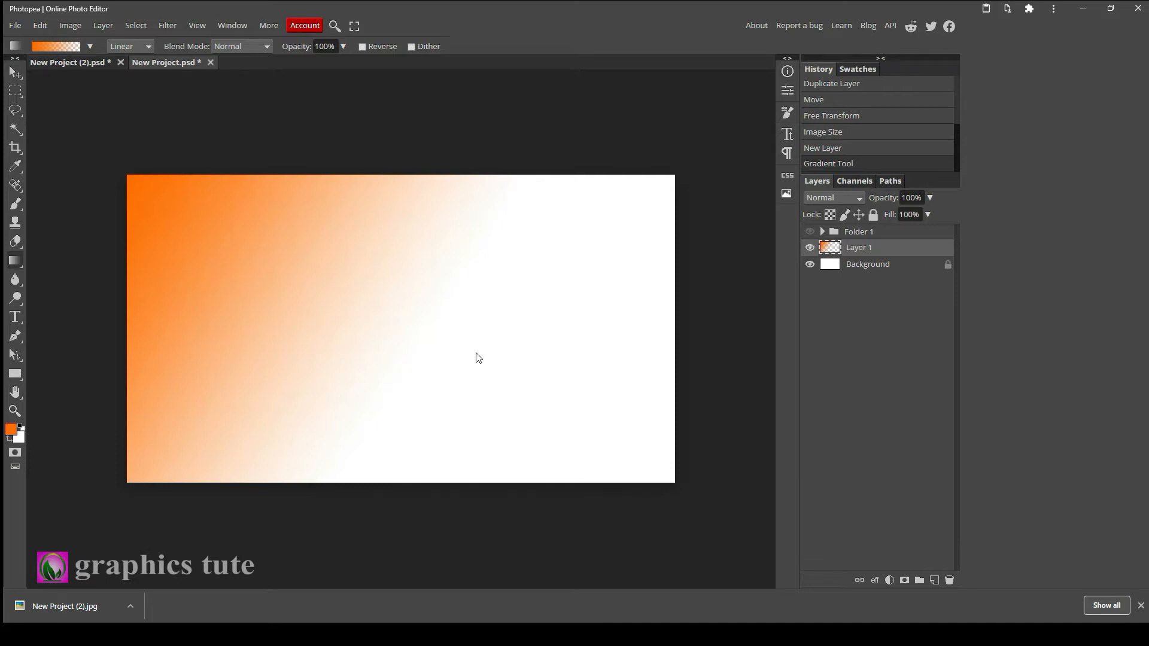
Add another new layer and set the foreground colour to green 02da21.
click(935, 580)
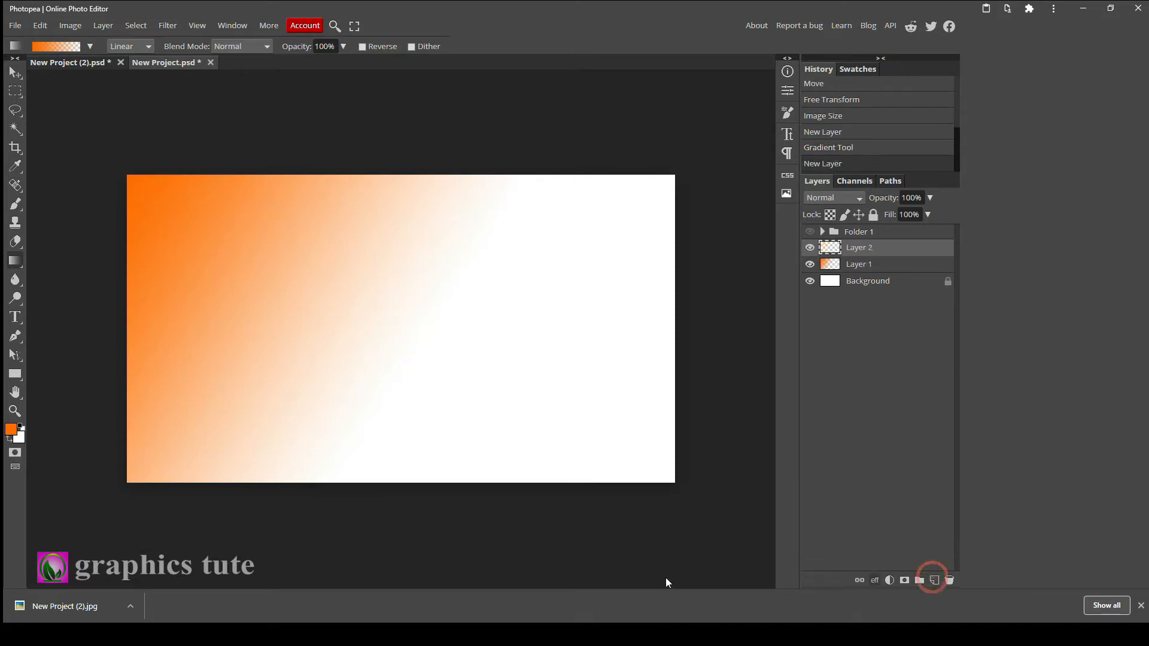
click(10, 429)
click(247, 233)
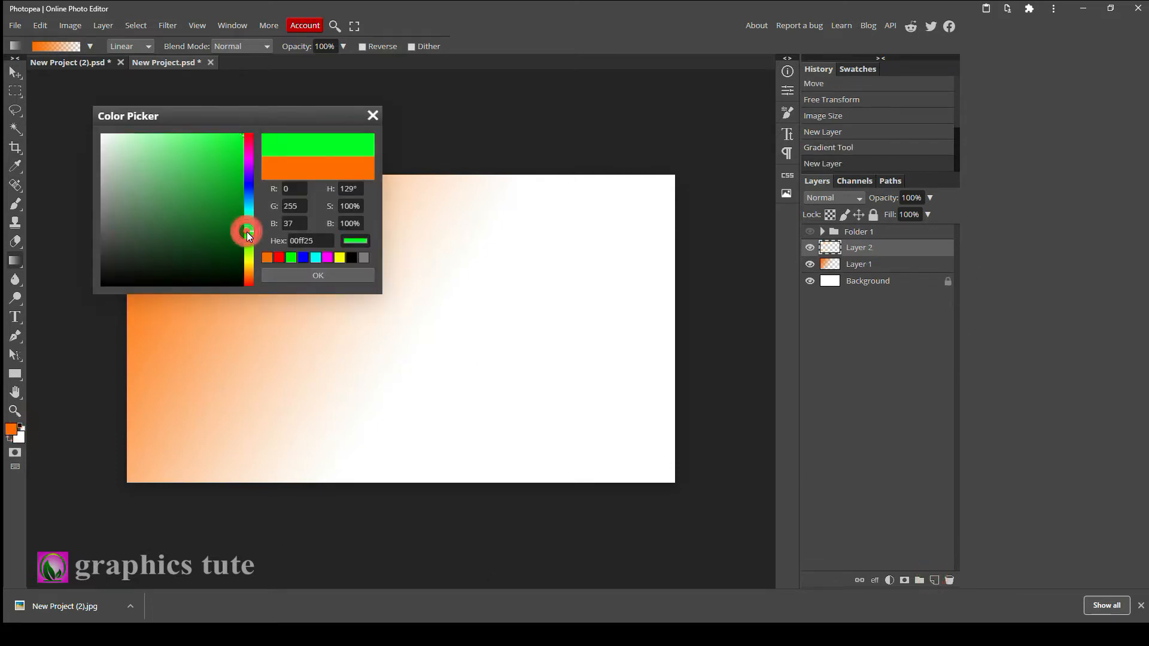
drag(233, 172, 241, 156)
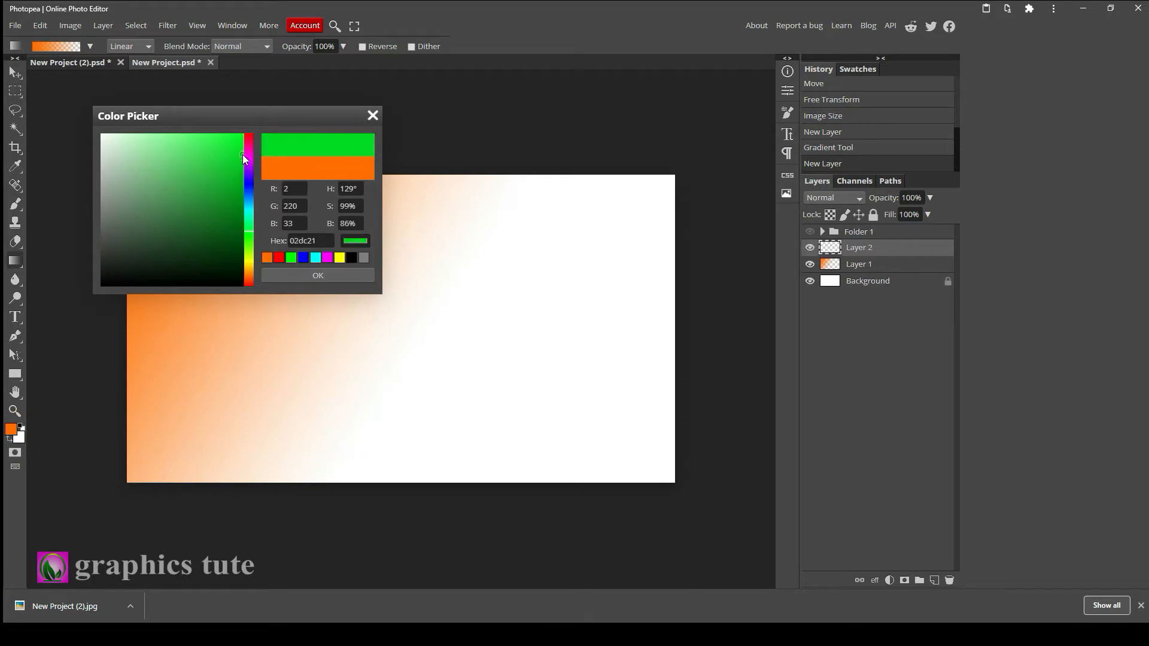
click(338, 277)
Draw a green-to-transparent linear gradient from the bottom-right corner toward the canvas centre.
drag(672, 483, 328, 293)
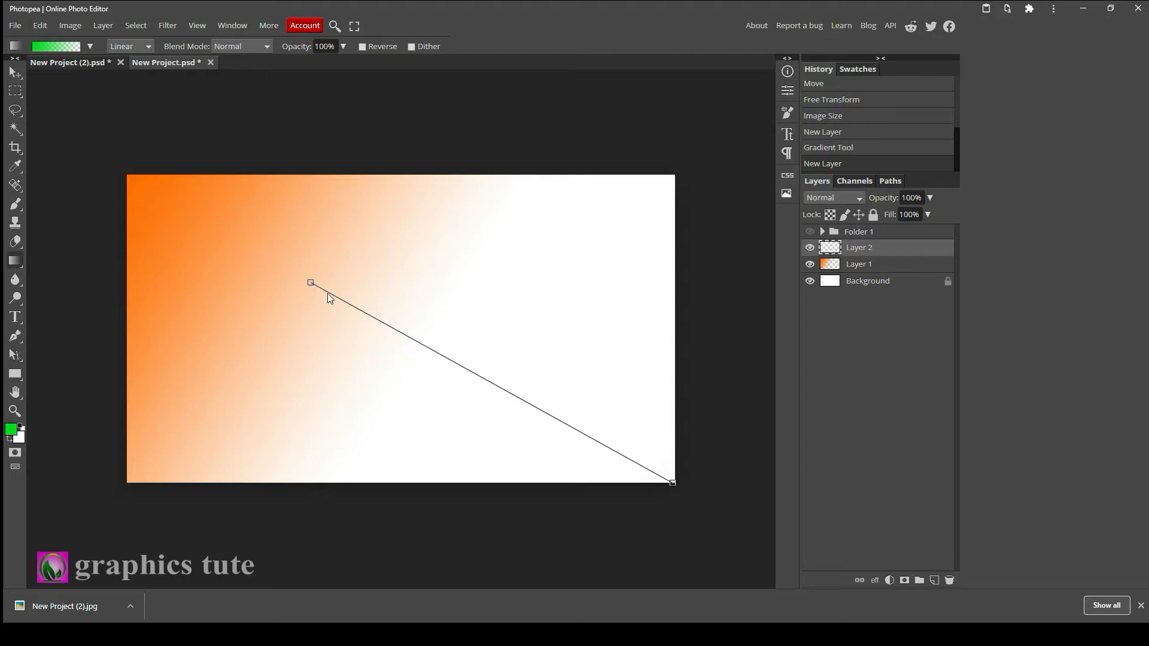
click(15, 71)
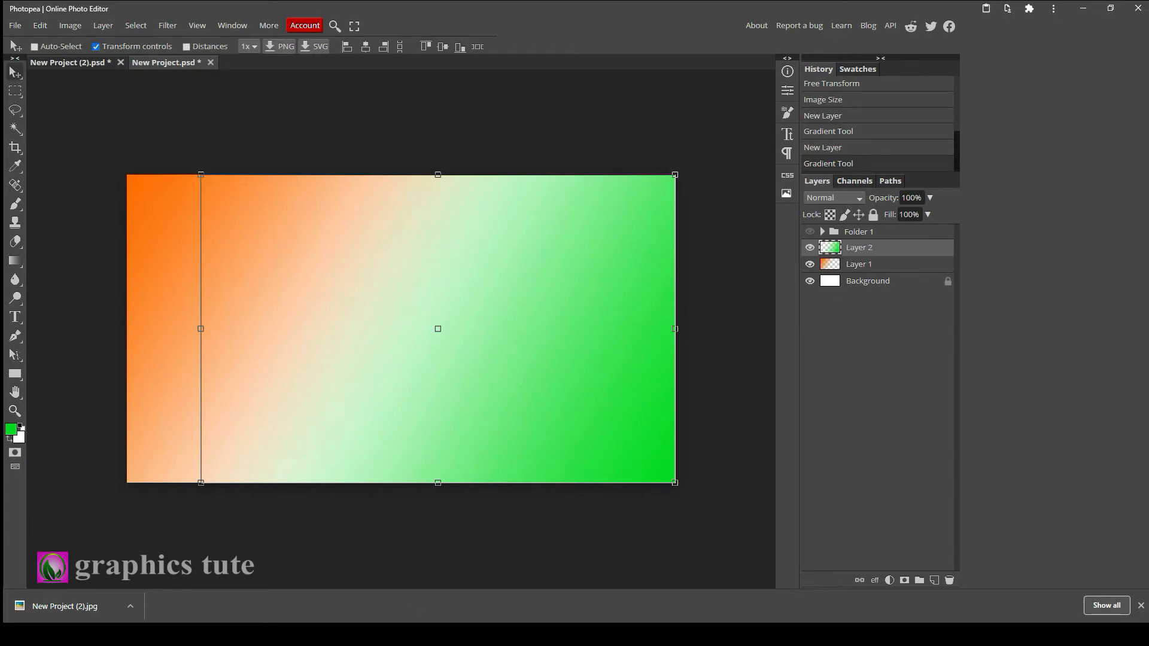
Place the flag-2 image from the file folder onto the canvas and shift it slightly right.
key(alt+Tab)
click(148, 114)
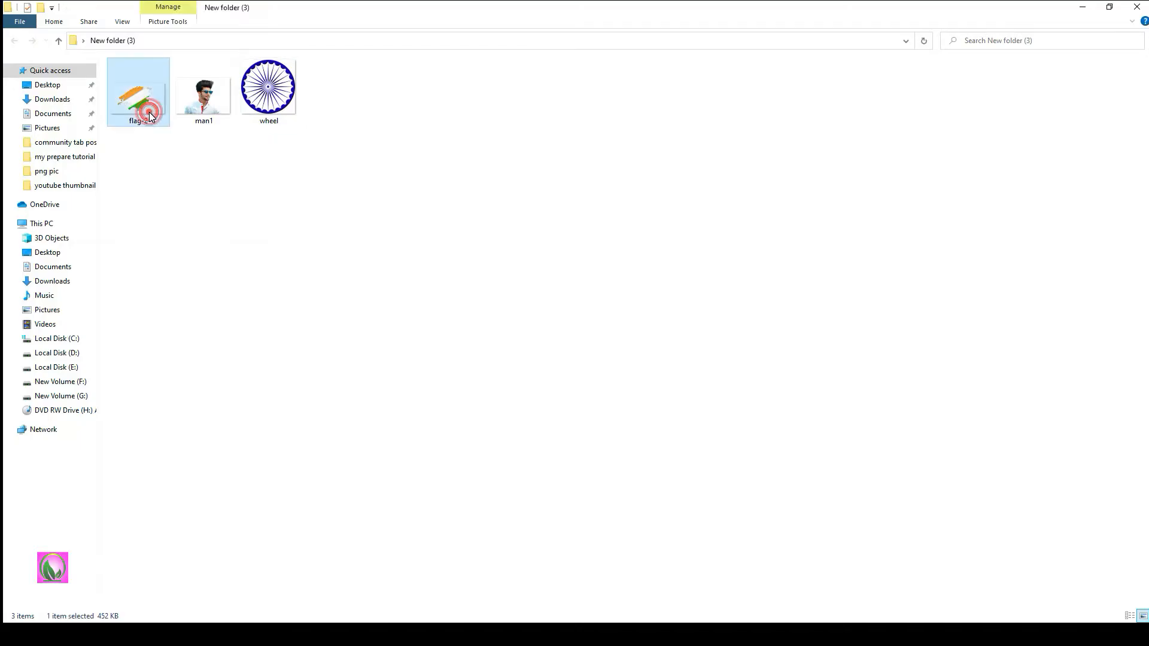
drag(145, 105, 437, 394)
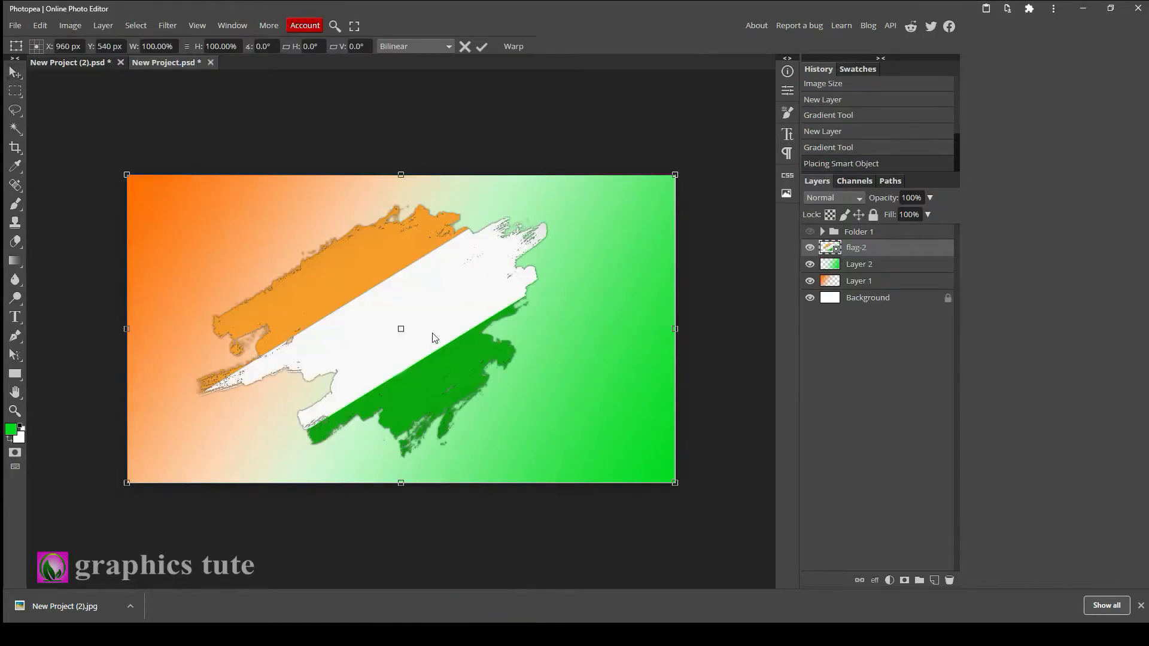
drag(448, 313, 455, 317)
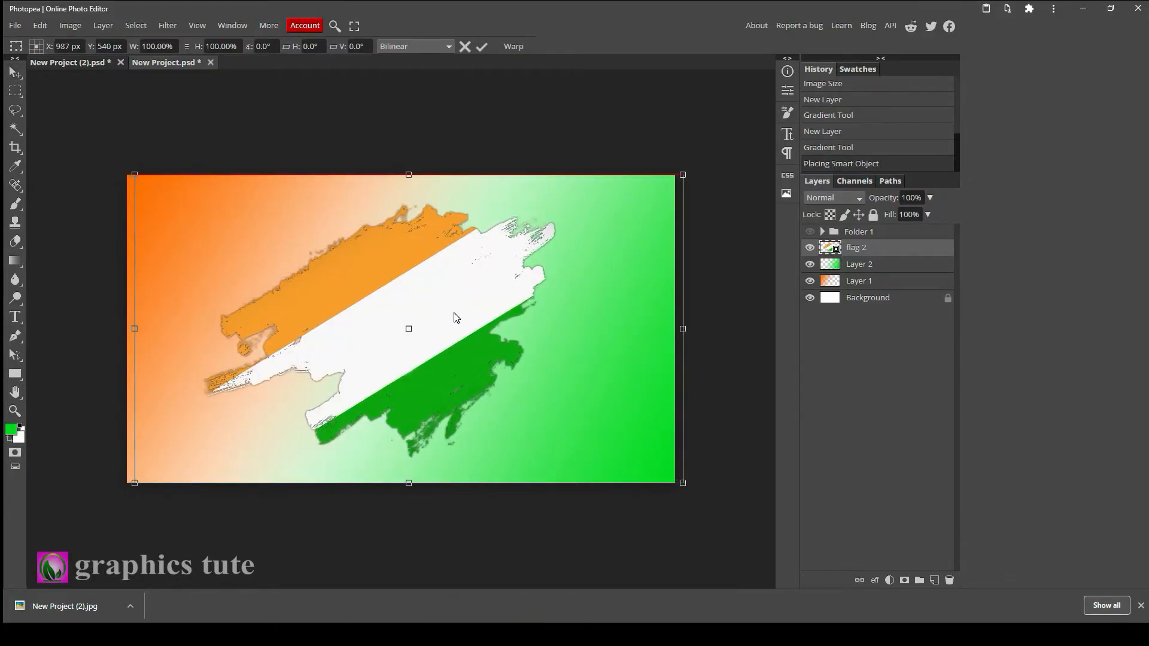
Place the man1 photo, scale it to about 56% and move it left over the flag.
key(alt+Tab)
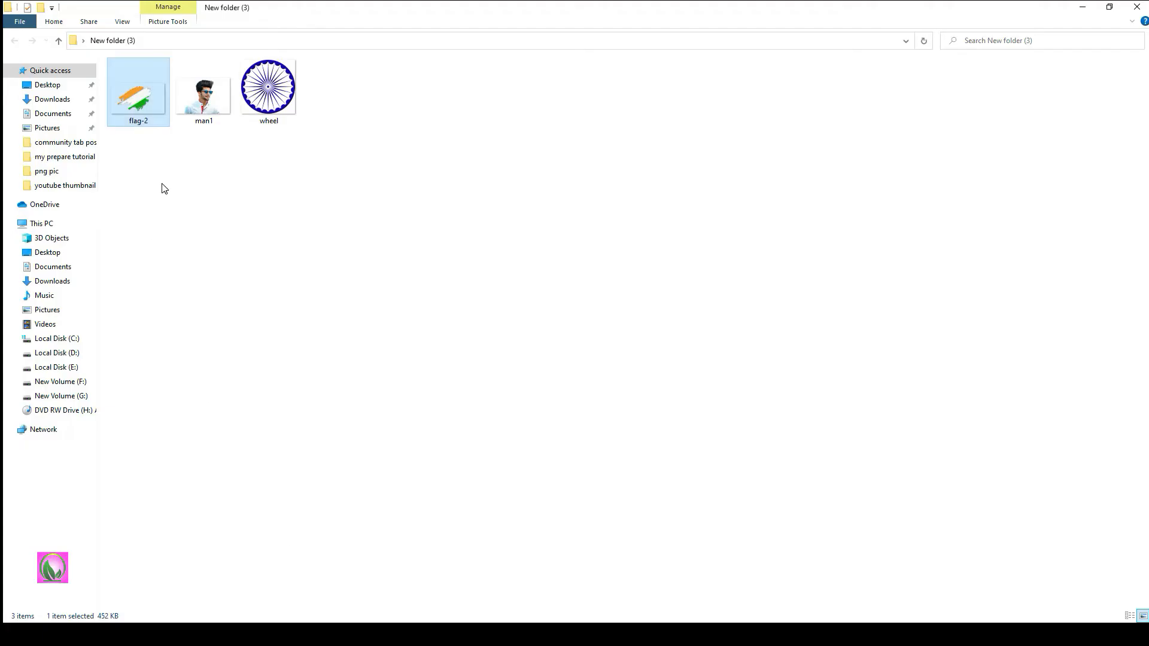
drag(203, 89, 443, 371)
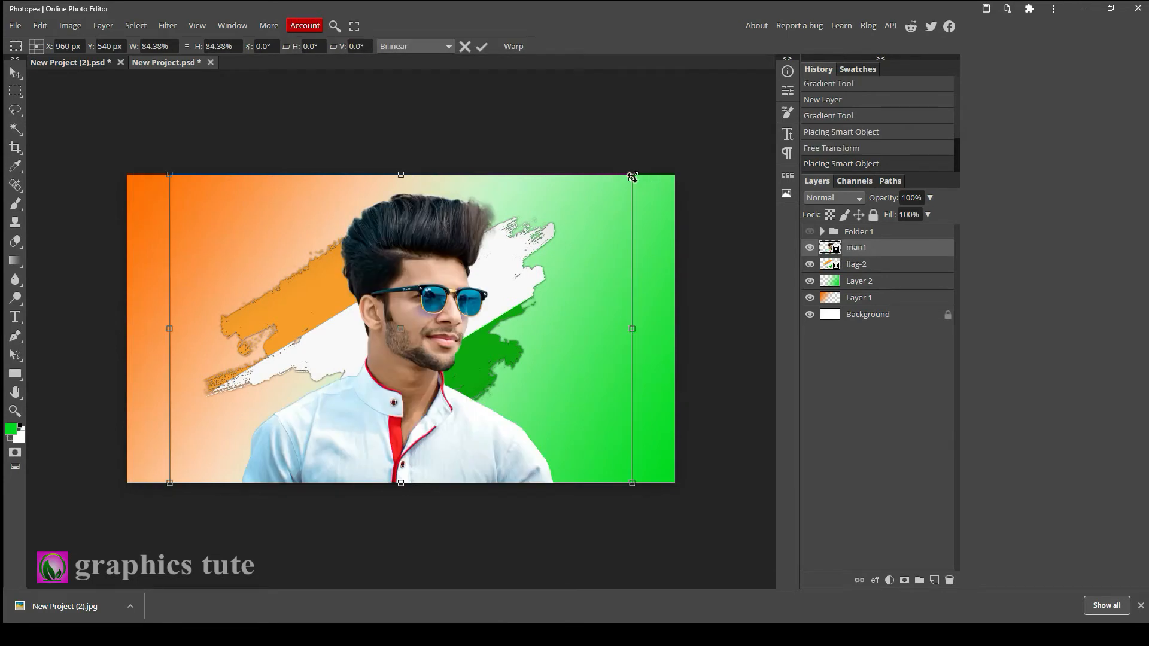
drag(633, 174, 557, 229)
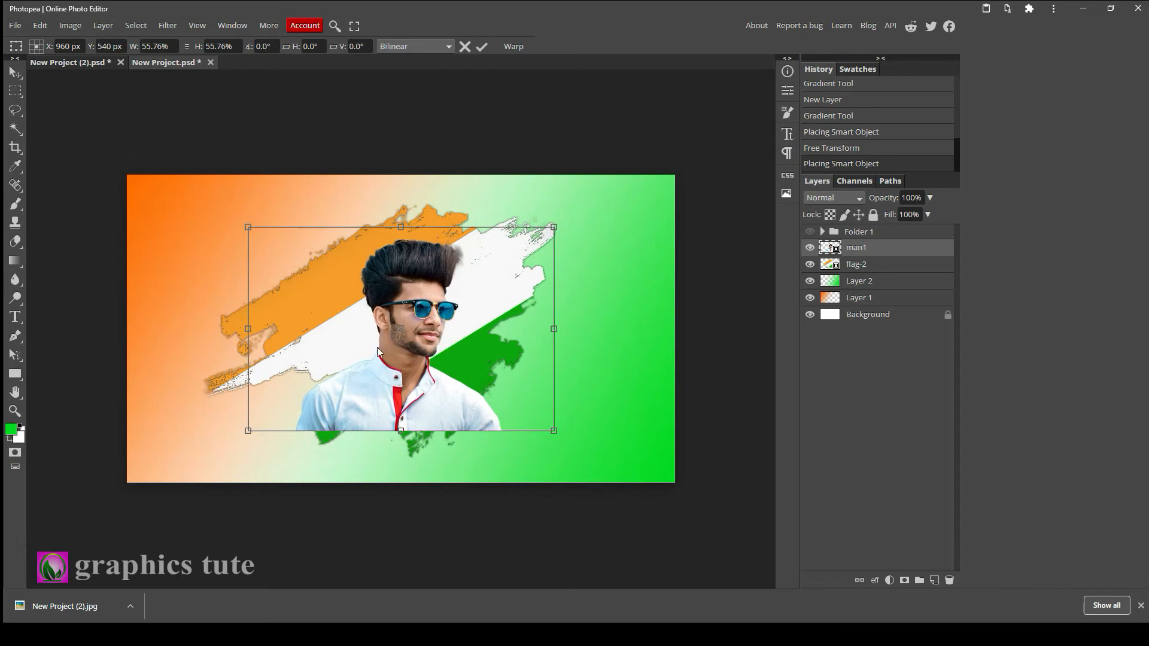
drag(405, 306, 361, 301)
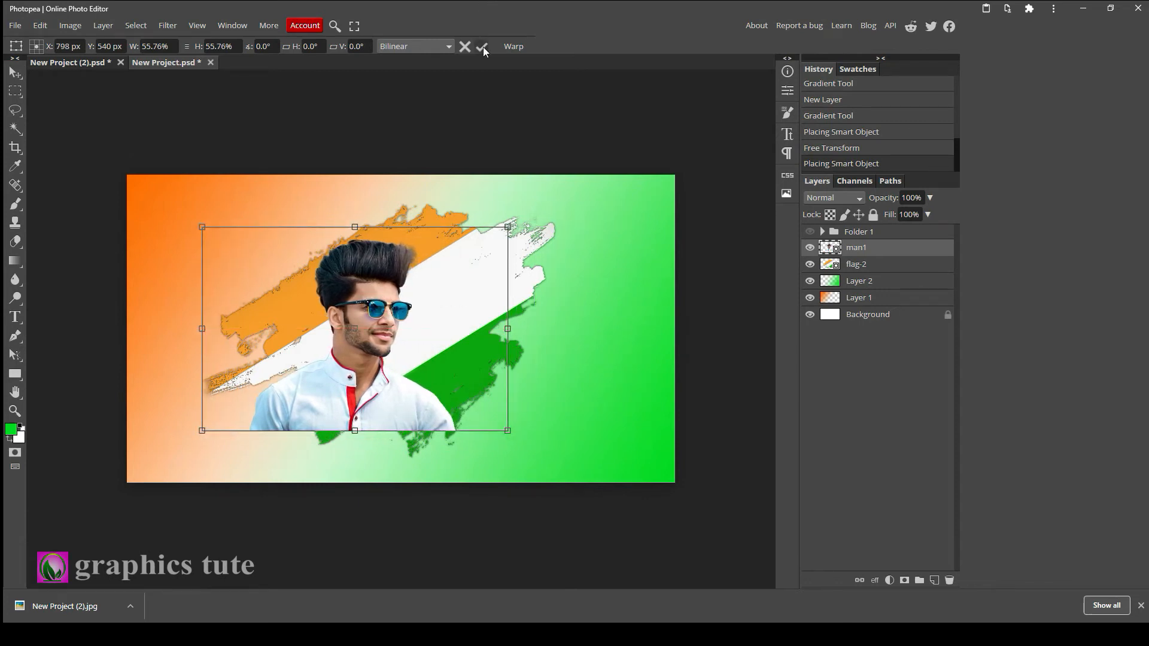
click(482, 47)
Clip the man1 layer to the flag-2 layer and move the photo slightly down.
right_click(916, 250)
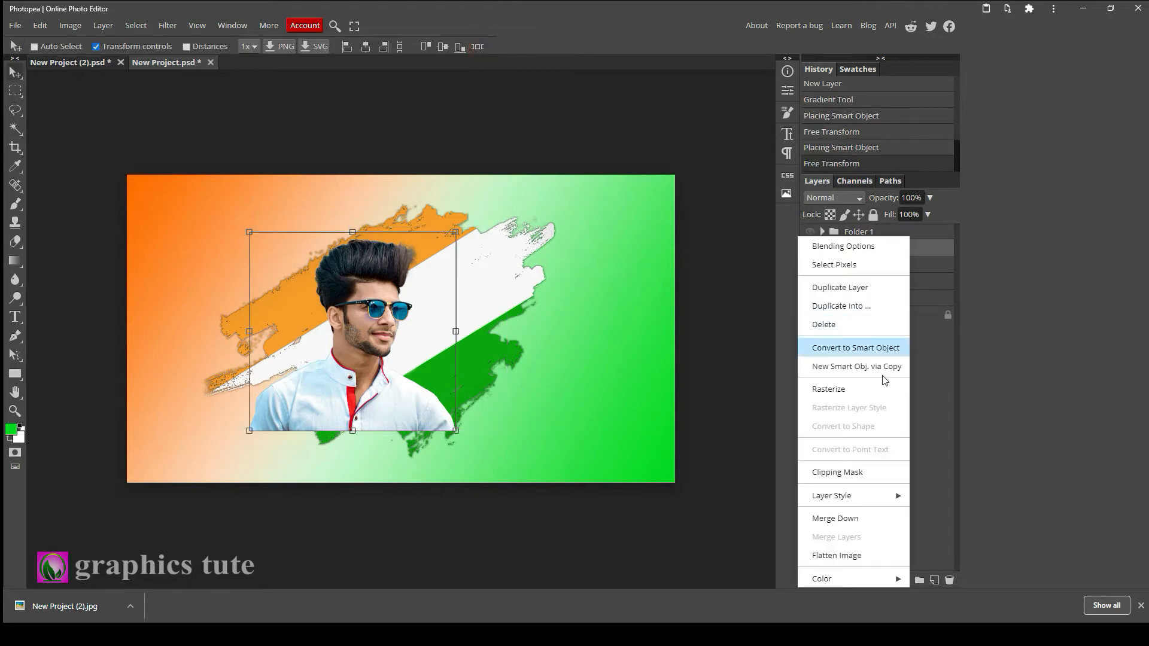
click(844, 472)
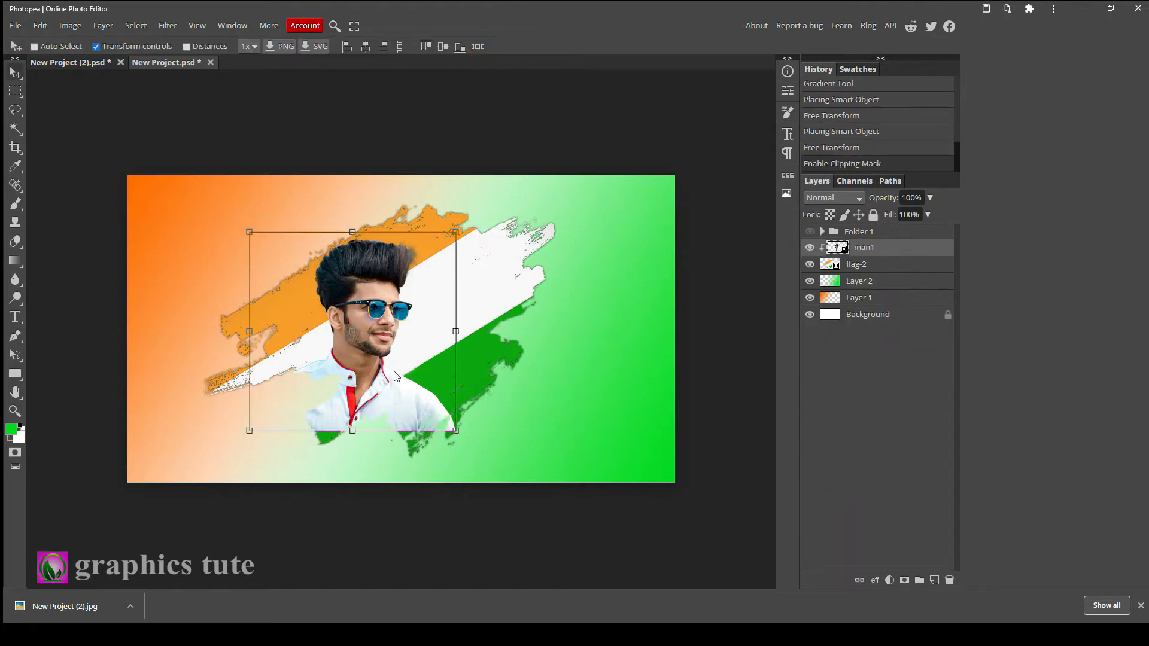
drag(376, 332, 367, 349)
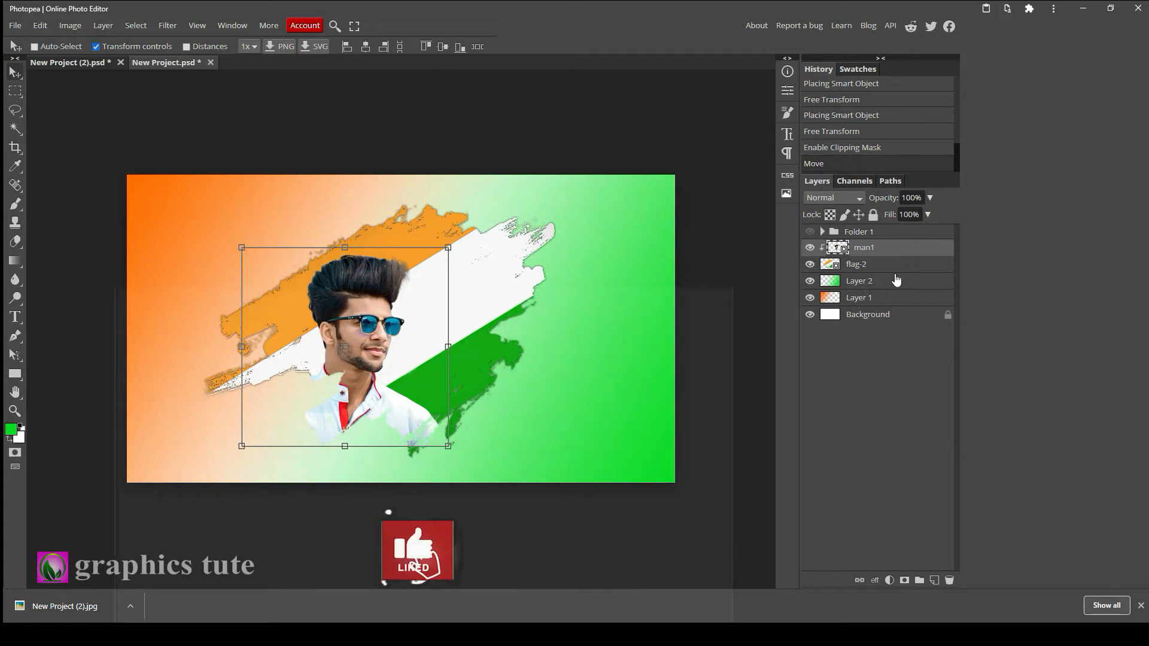
Rasterize the man1 layer.
click(865, 314)
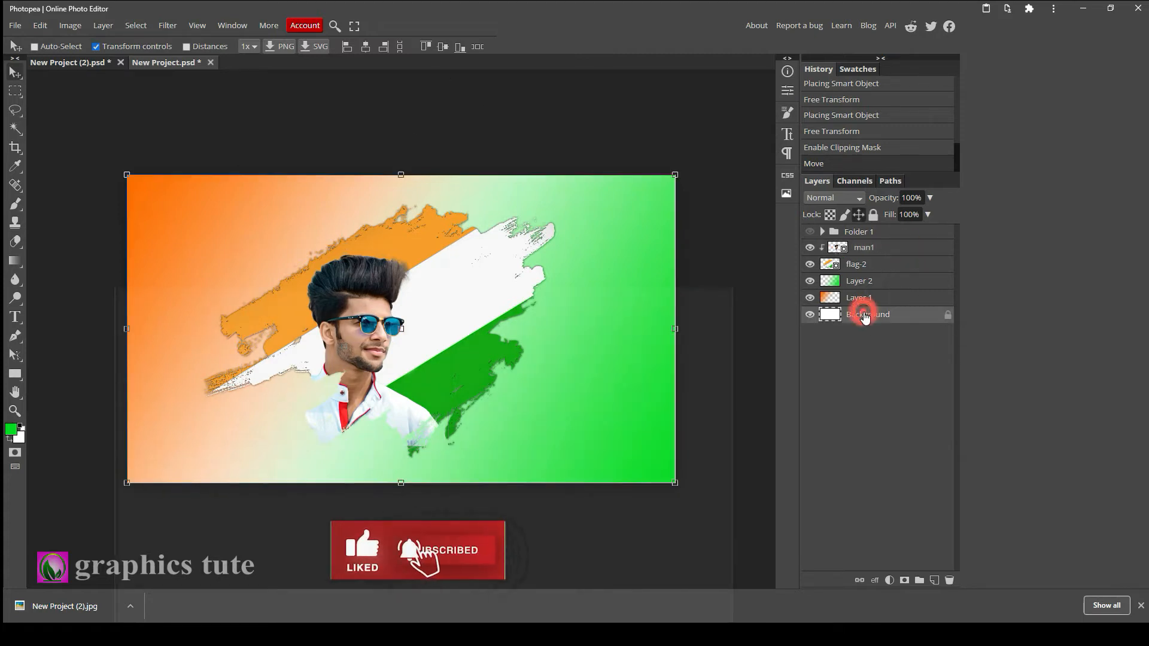
click(897, 249)
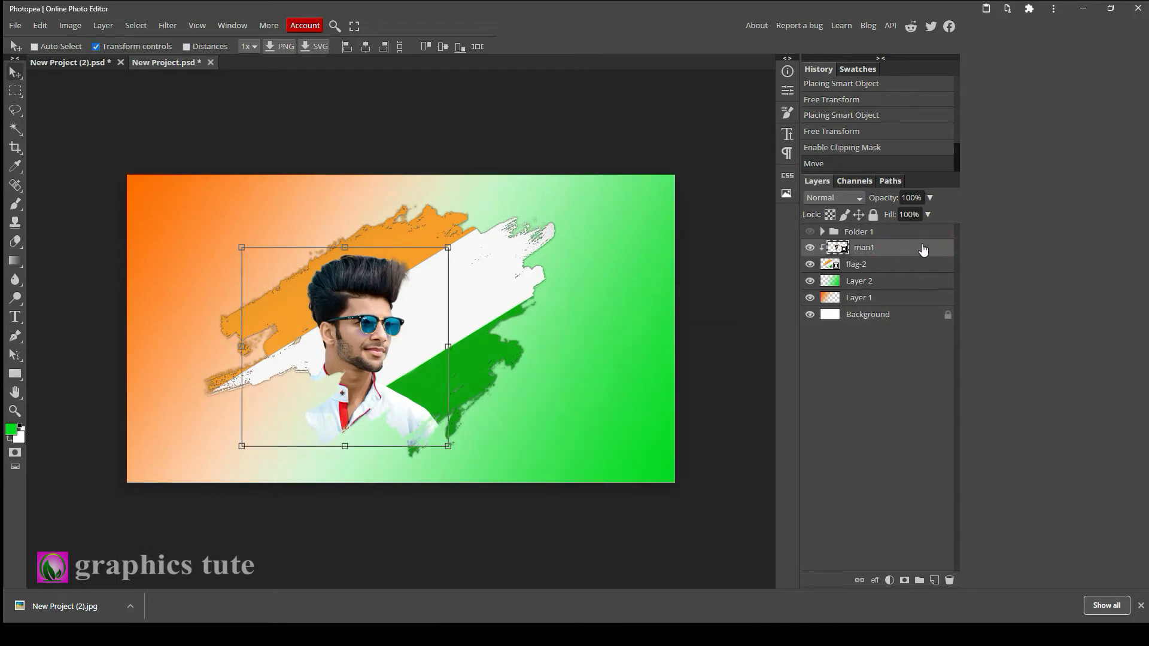
right_click(923, 249)
click(857, 390)
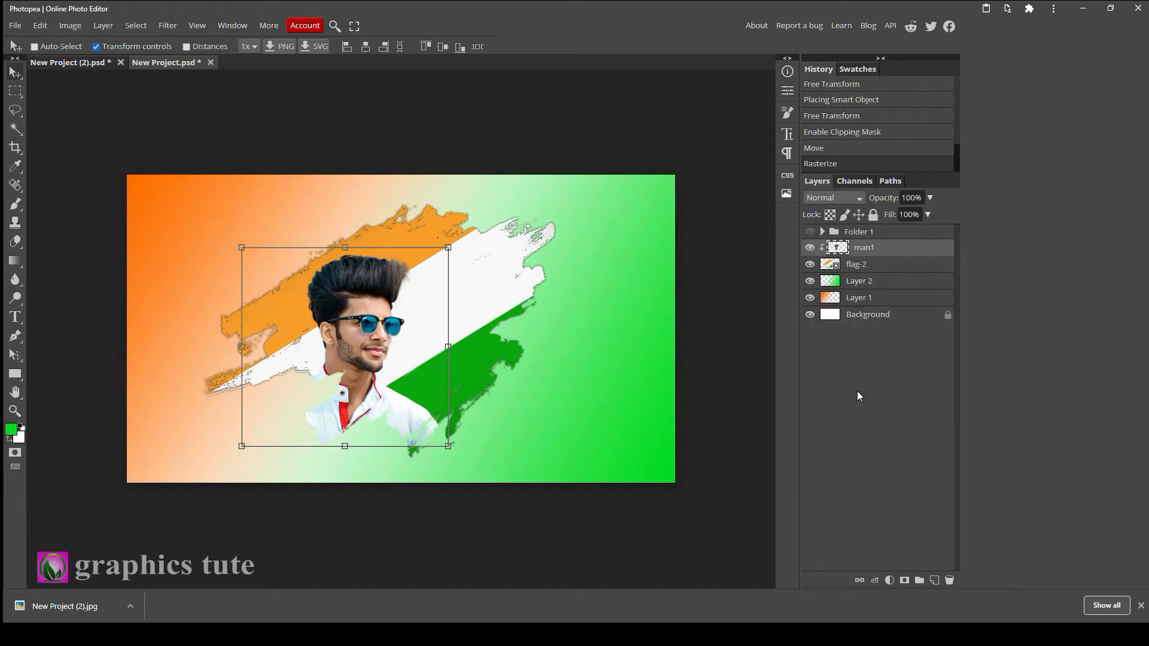
Add a drop shadow to the man1 layer with a 139° angle and Normal blend mode.
double_click(946, 250)
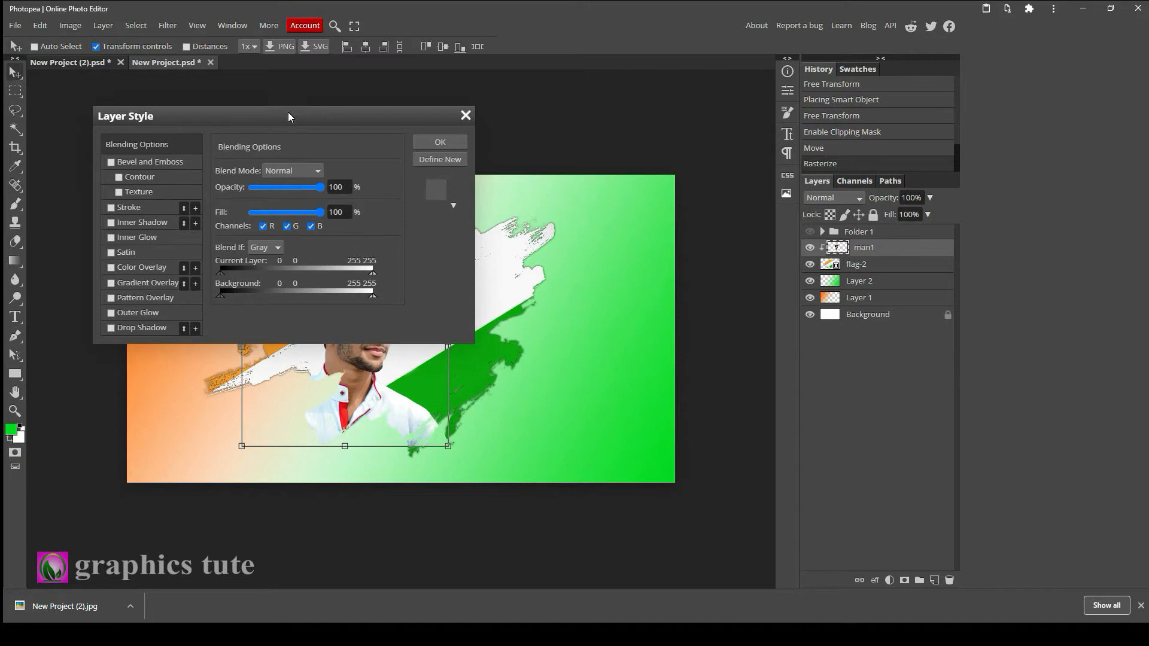
drag(288, 117, 712, 111)
click(554, 325)
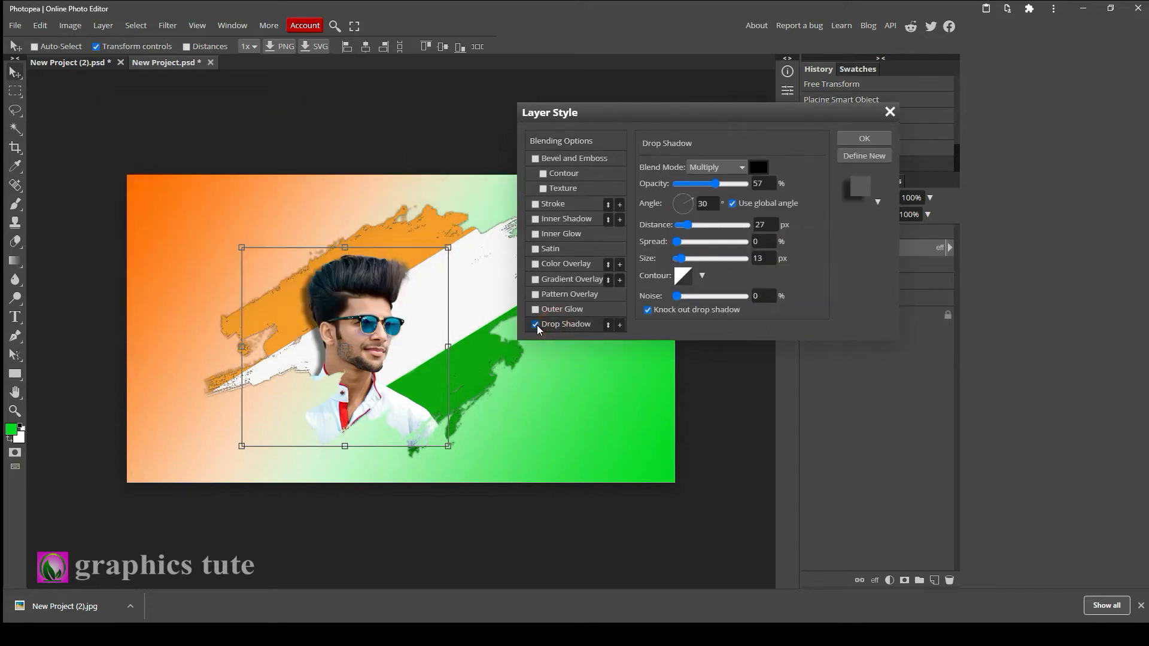
click(673, 193)
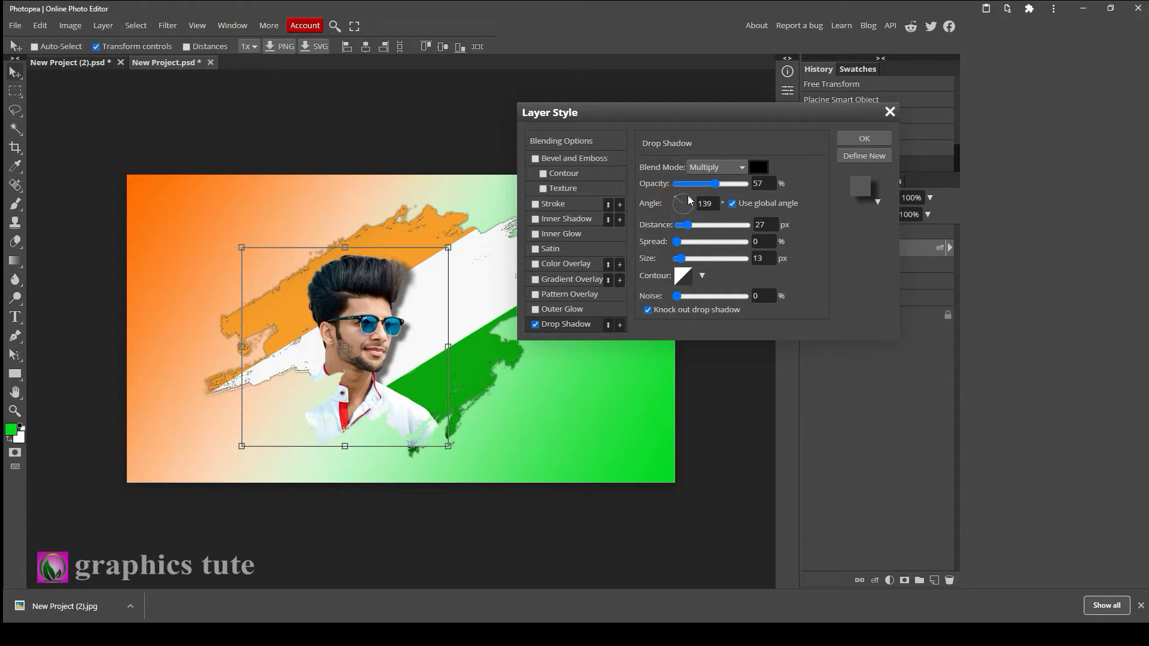
click(696, 184)
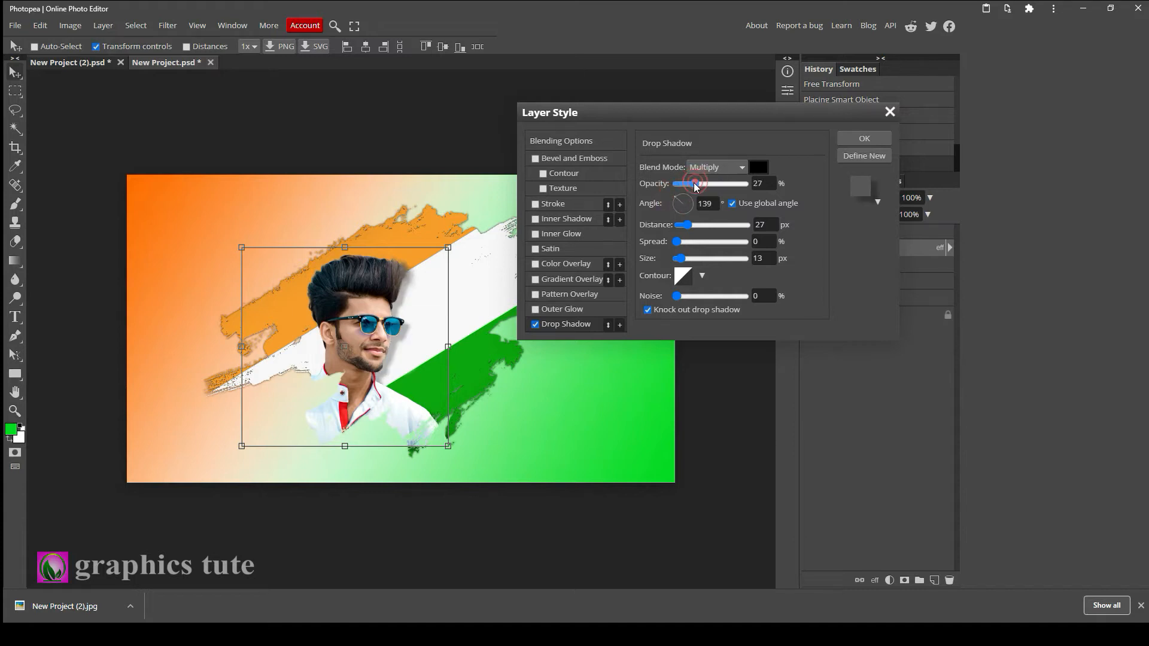
click(717, 167)
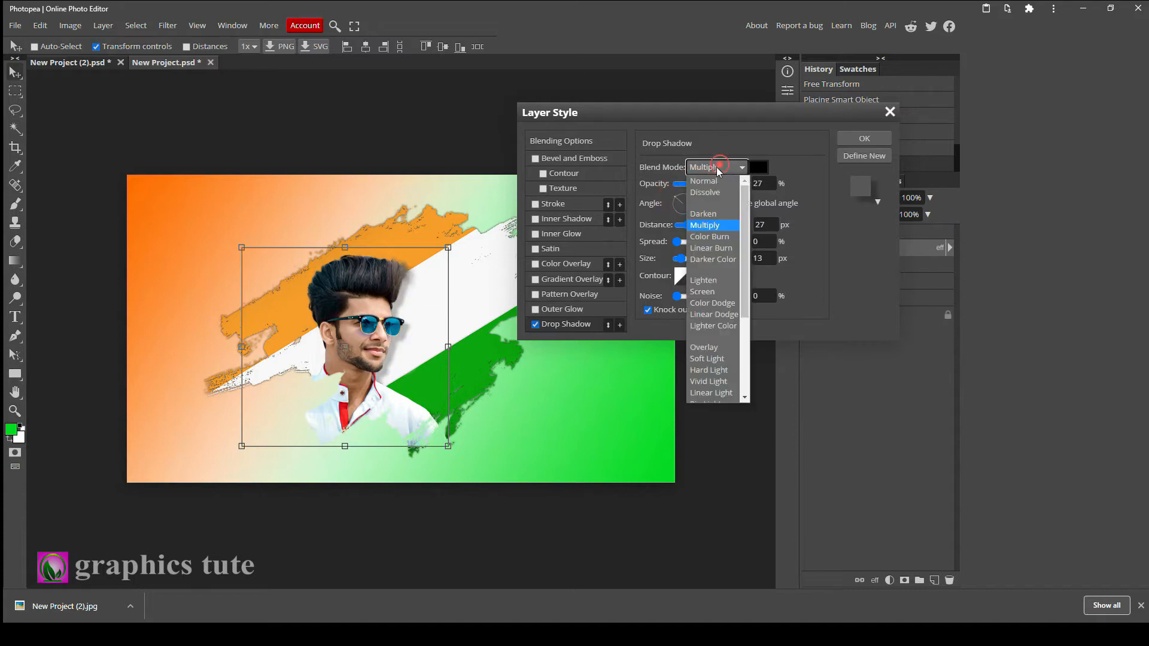
click(706, 180)
Set the drop shadow's distance to 16 px, size to 31 px and opacity to 38%, and apply the style.
click(686, 226)
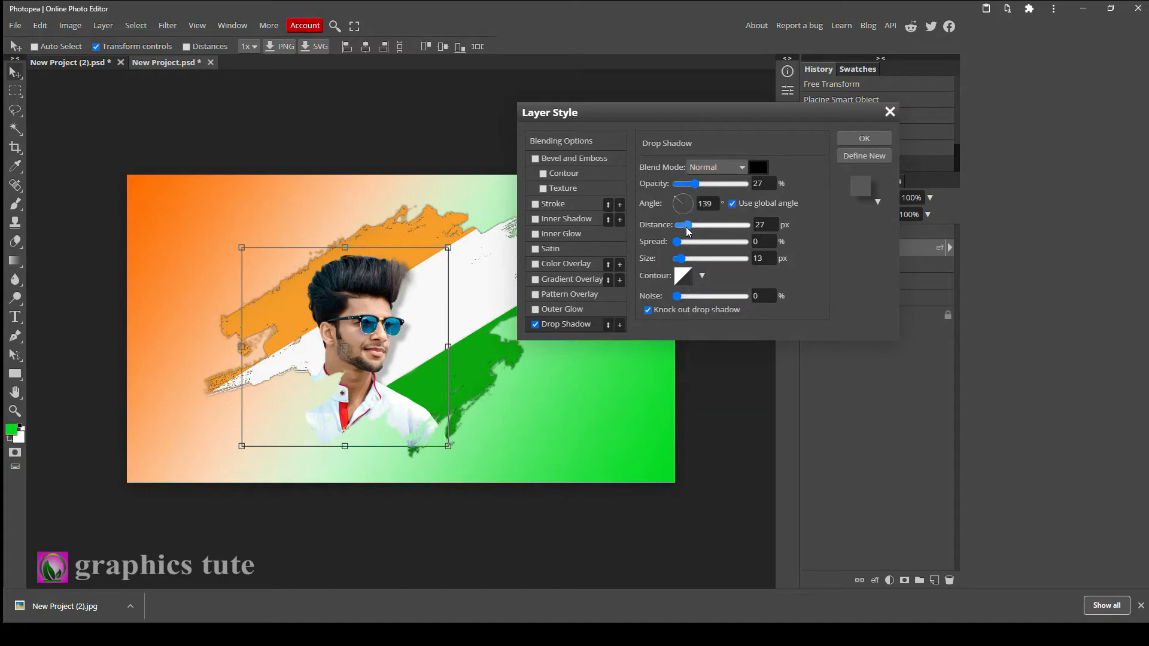
drag(686, 228, 689, 261)
click(686, 259)
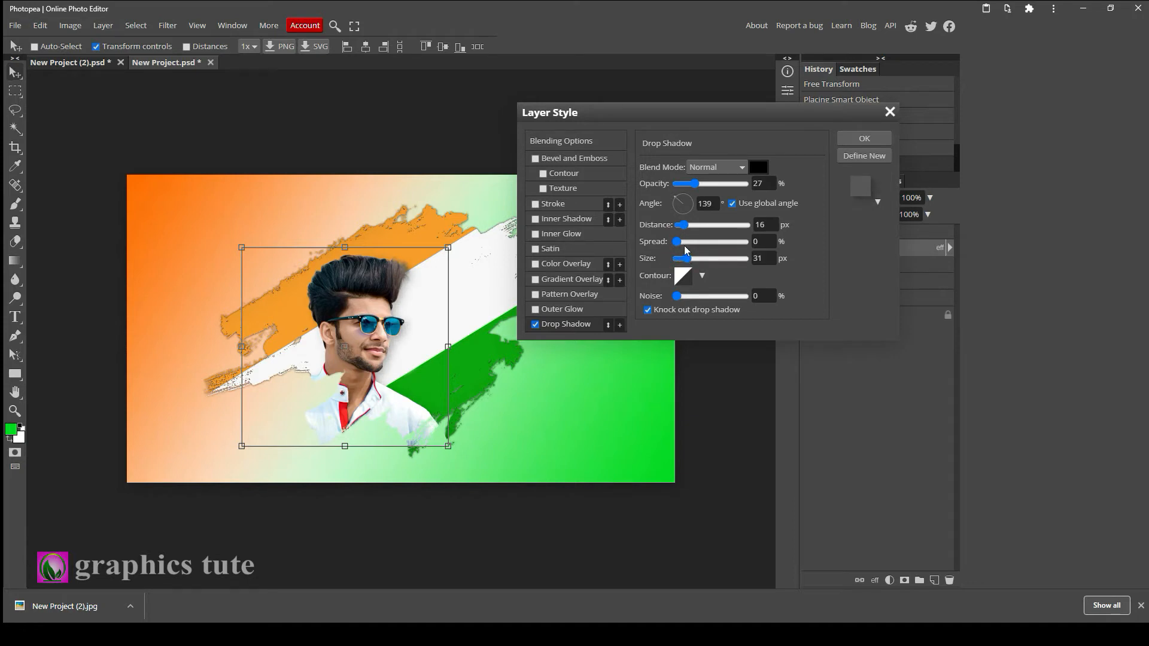
drag(698, 185, 704, 187)
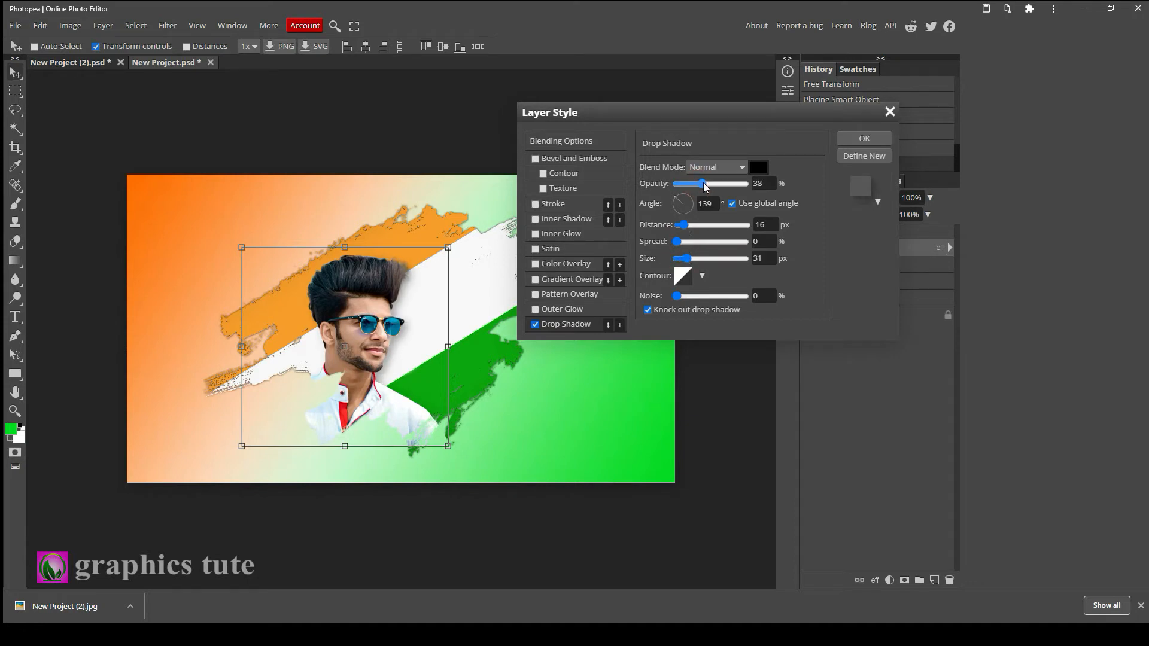
click(862, 141)
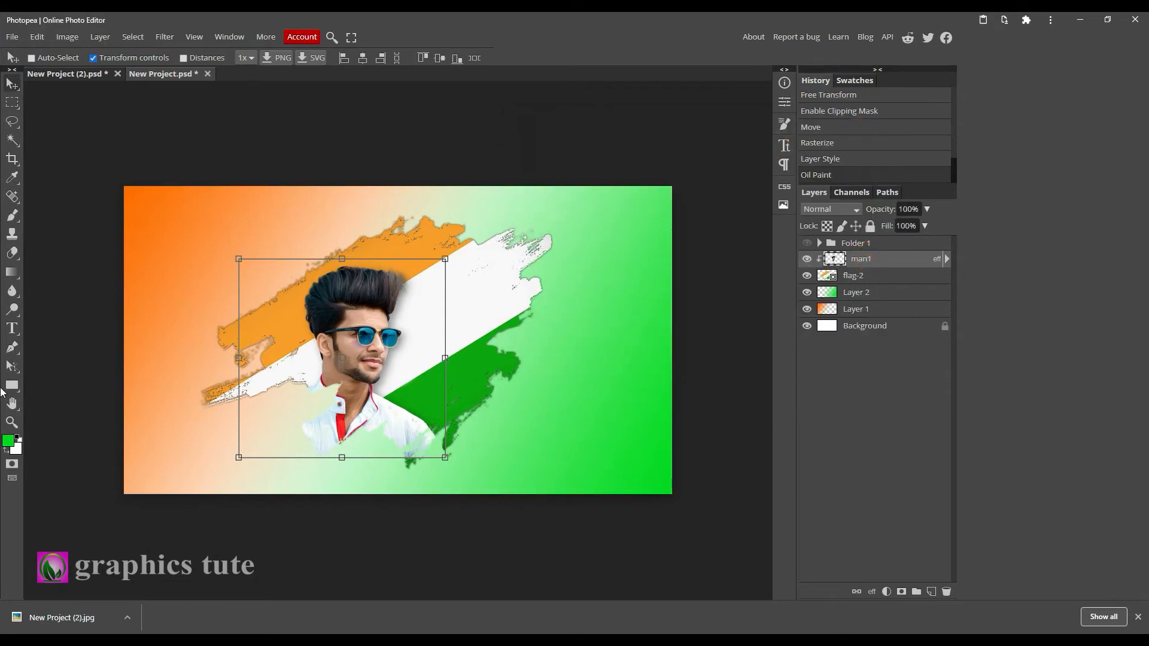
Apply an Oil Paint filter to the man1 photo with radius 1 px, scale 1.1 and shine 0.1.
click(12, 422)
click(383, 335)
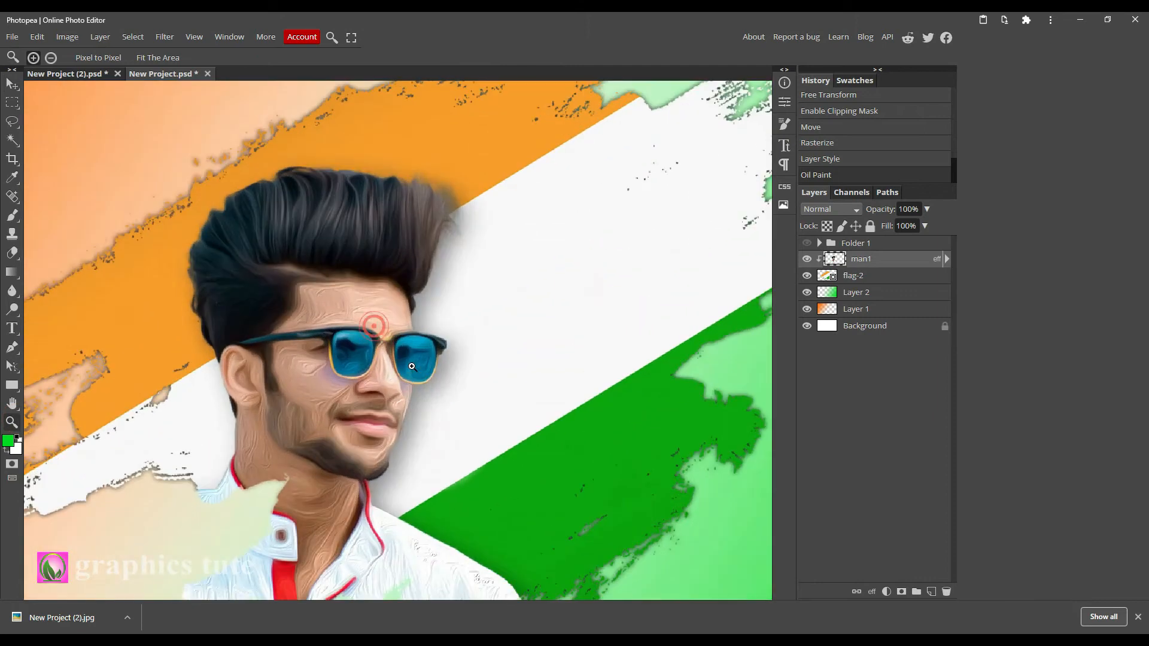
alt+click(404, 359)
click(399, 345)
click(168, 37)
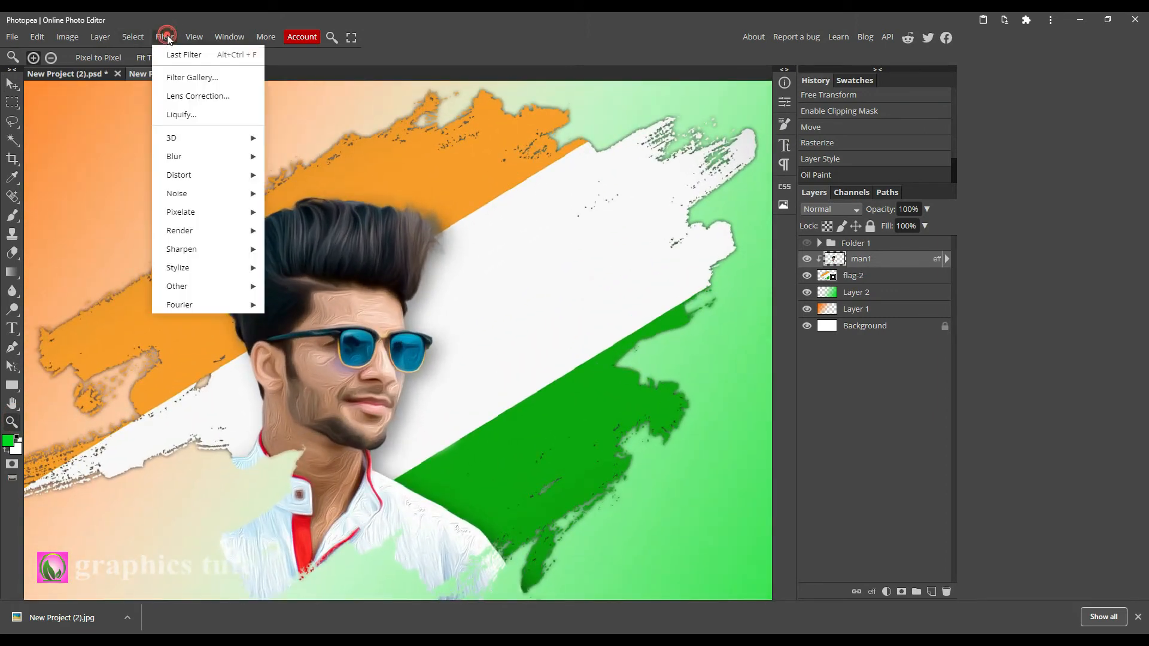
mouse_move(201, 274)
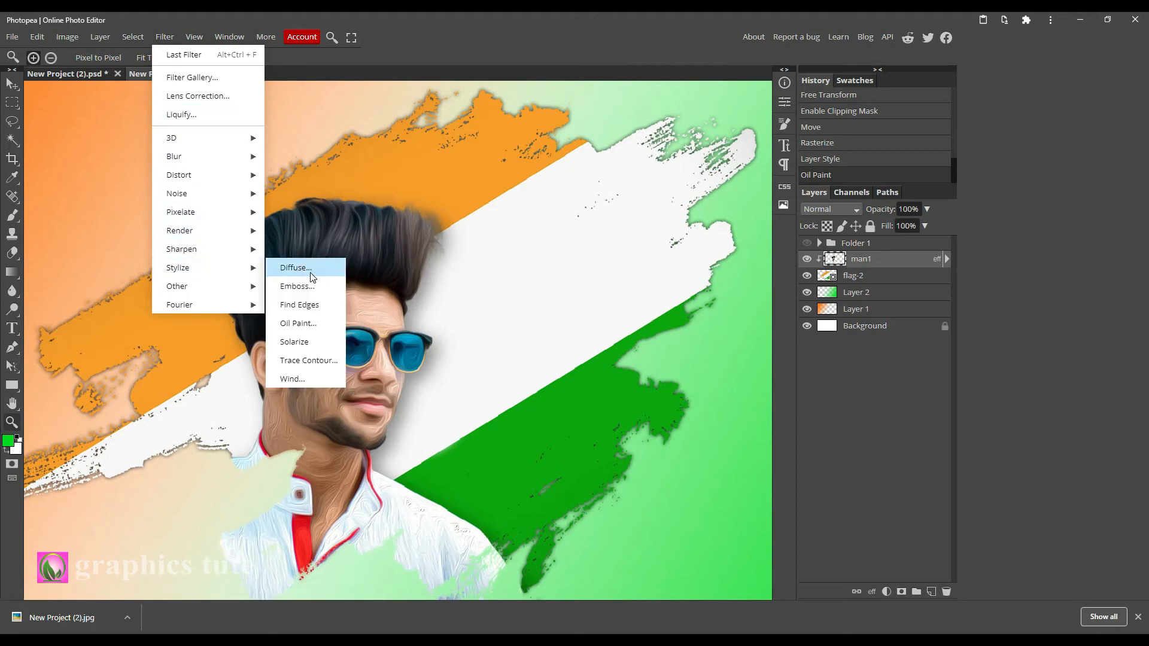
click(293, 324)
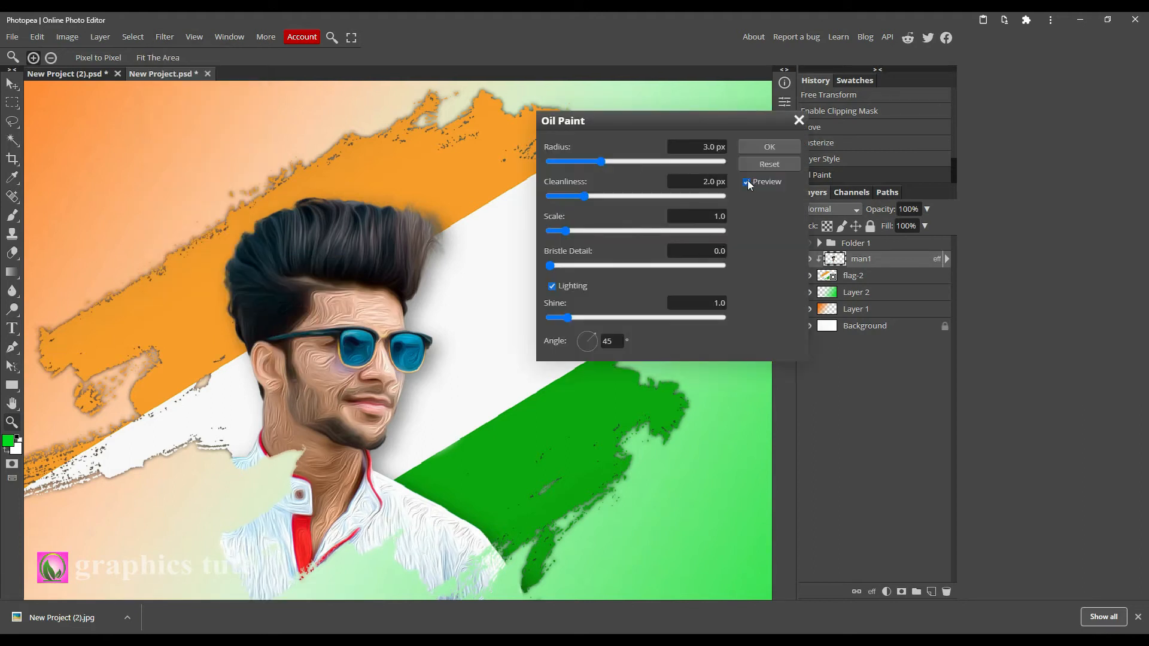
click(748, 181)
click(748, 182)
click(568, 163)
drag(569, 163, 659, 197)
click(562, 196)
click(567, 161)
click(567, 232)
mouse_move(566, 317)
mouse_down()
mouse_move(541, 320)
mouse_move(551, 319)
mouse_up()
click(583, 196)
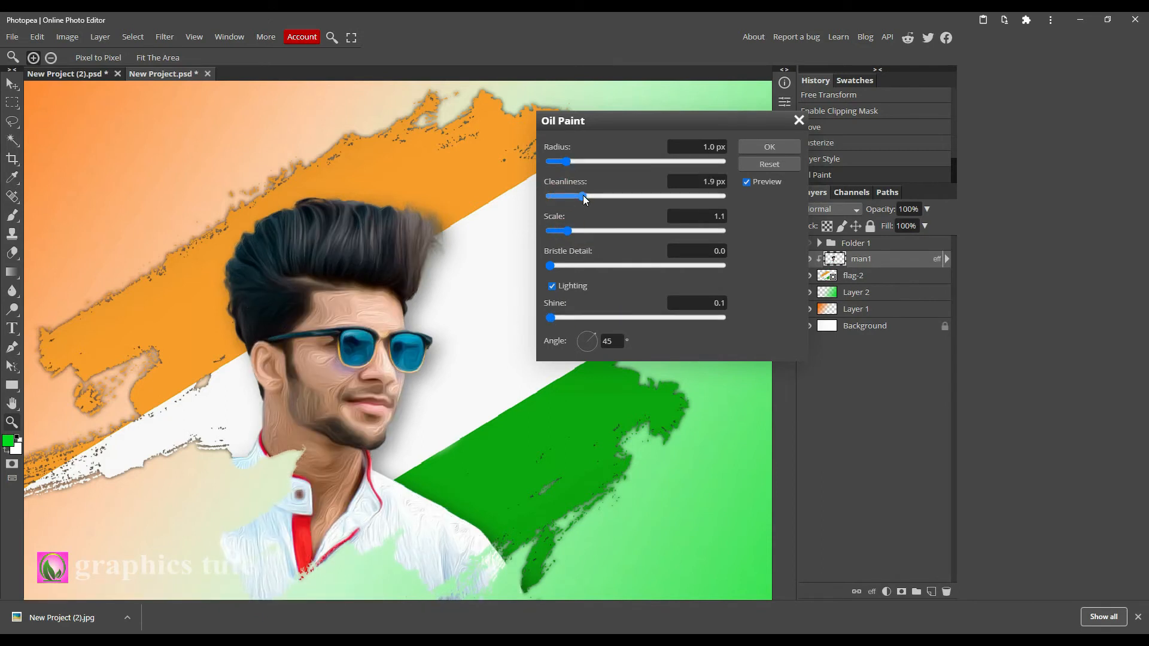
click(596, 196)
click(772, 148)
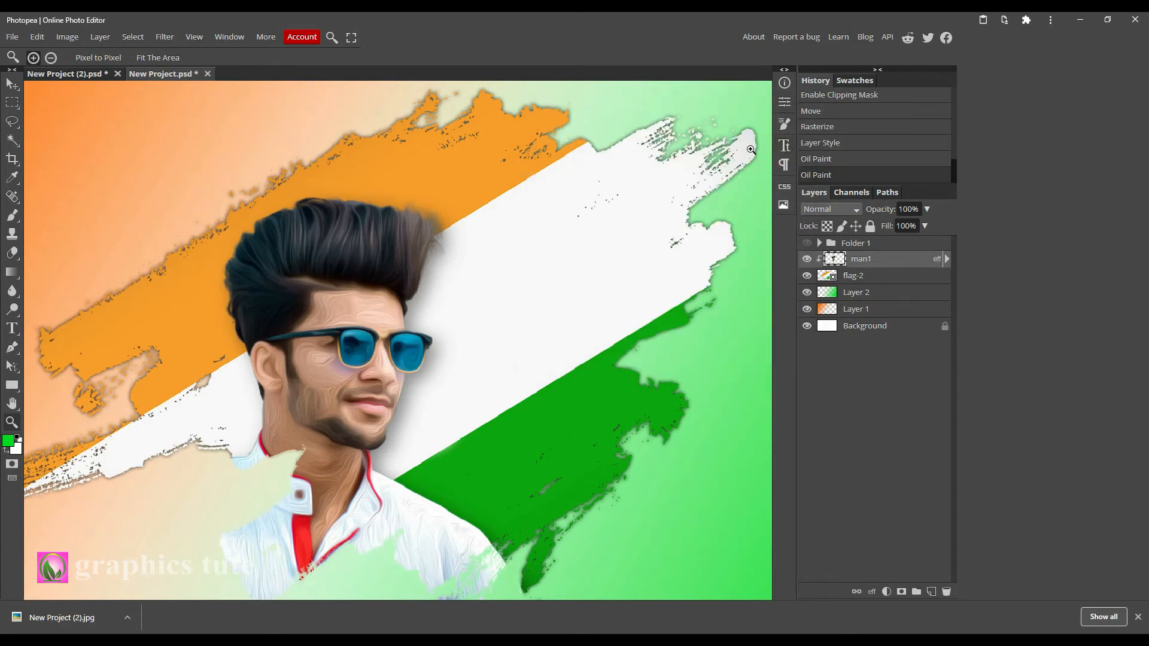
Place the wheel image, scale it to about 14% and position it on the flag's white band beside the face.
click(875, 262)
click(17, 421)
drag(412, 326, 388, 280)
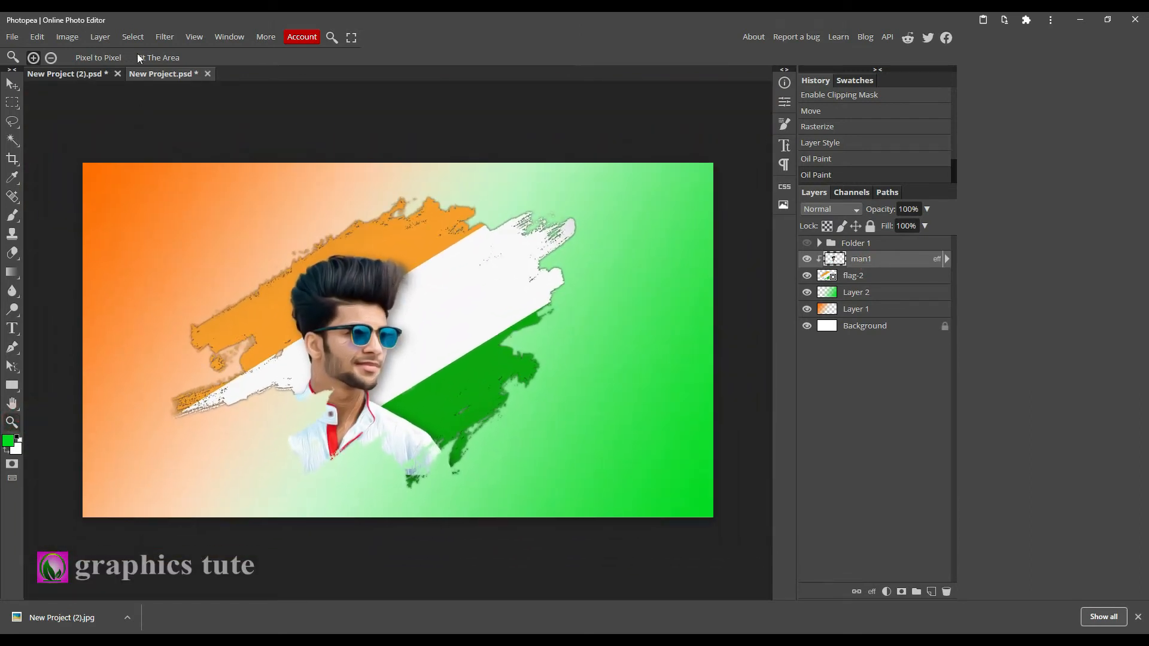
click(401, 642)
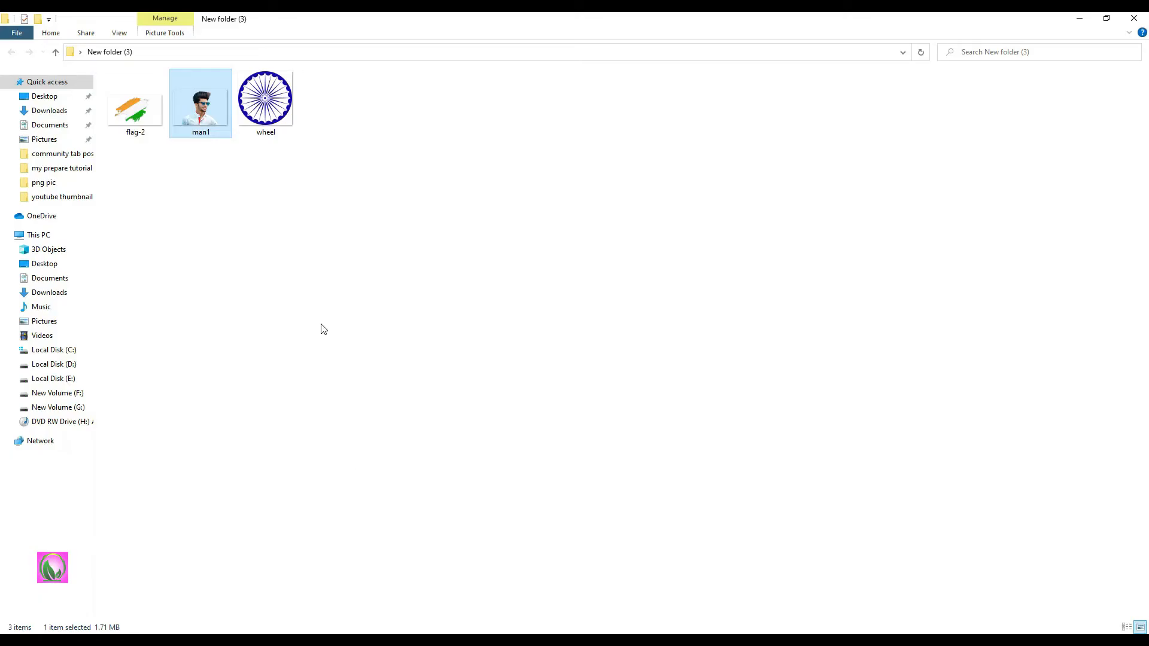
drag(261, 99, 478, 350)
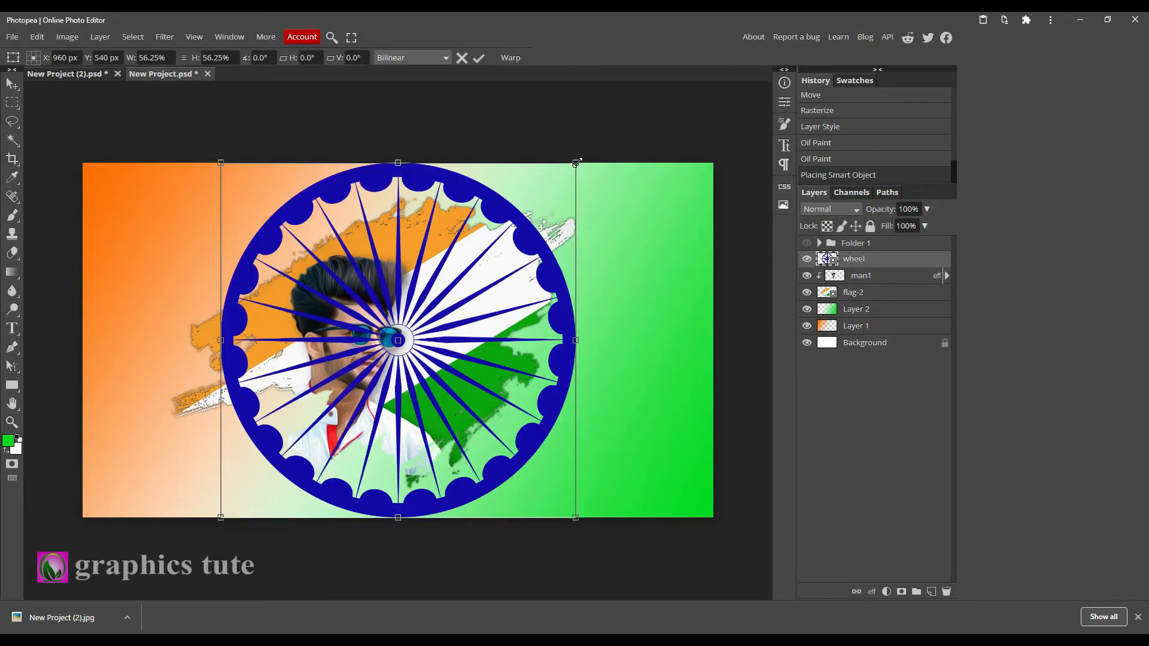
drag(576, 162, 413, 278)
drag(416, 345, 462, 312)
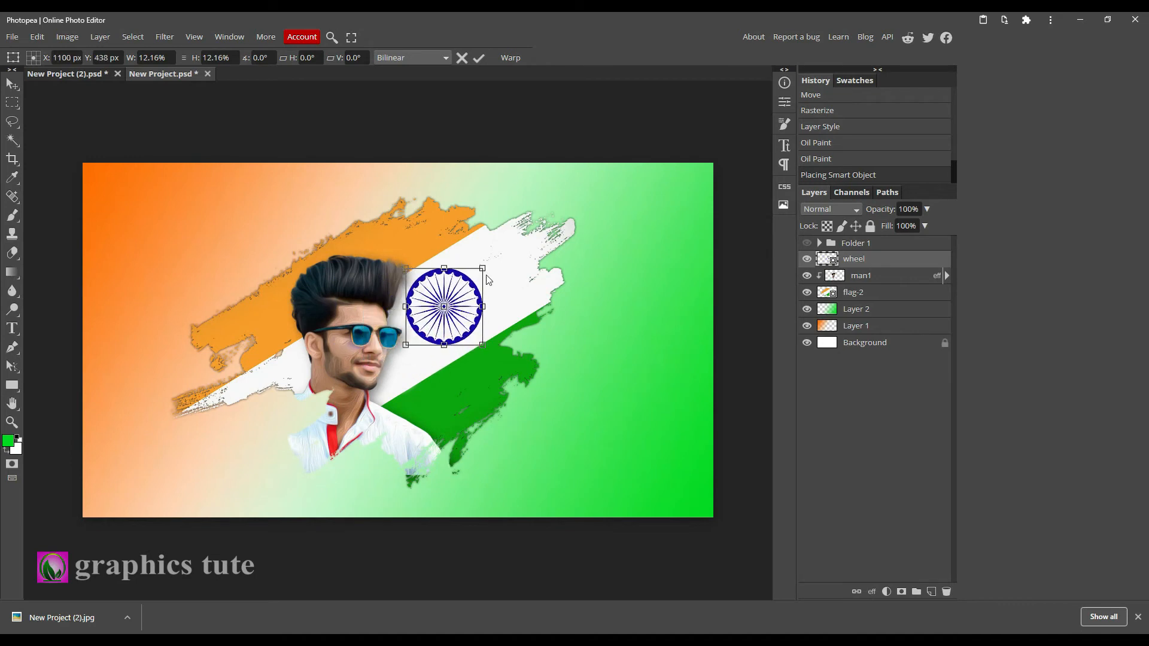
drag(483, 266, 492, 261)
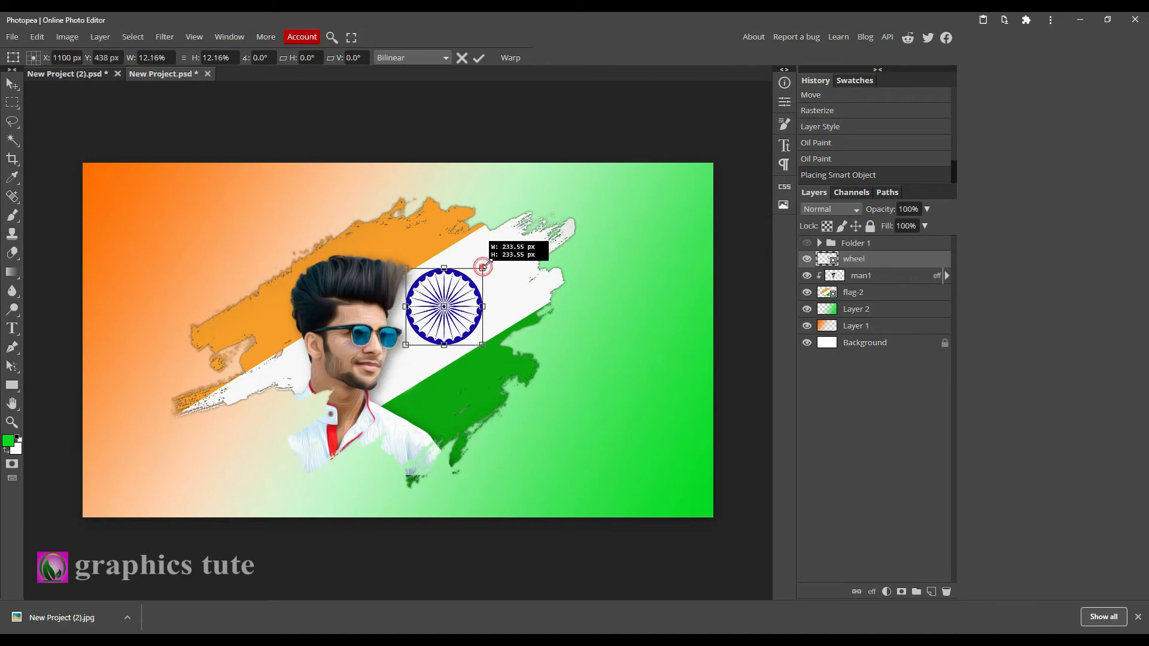
click(477, 298)
click(479, 57)
Select the wheel, man1 and flag-2 layers together and shift them slightly right.
click(807, 259)
click(807, 259)
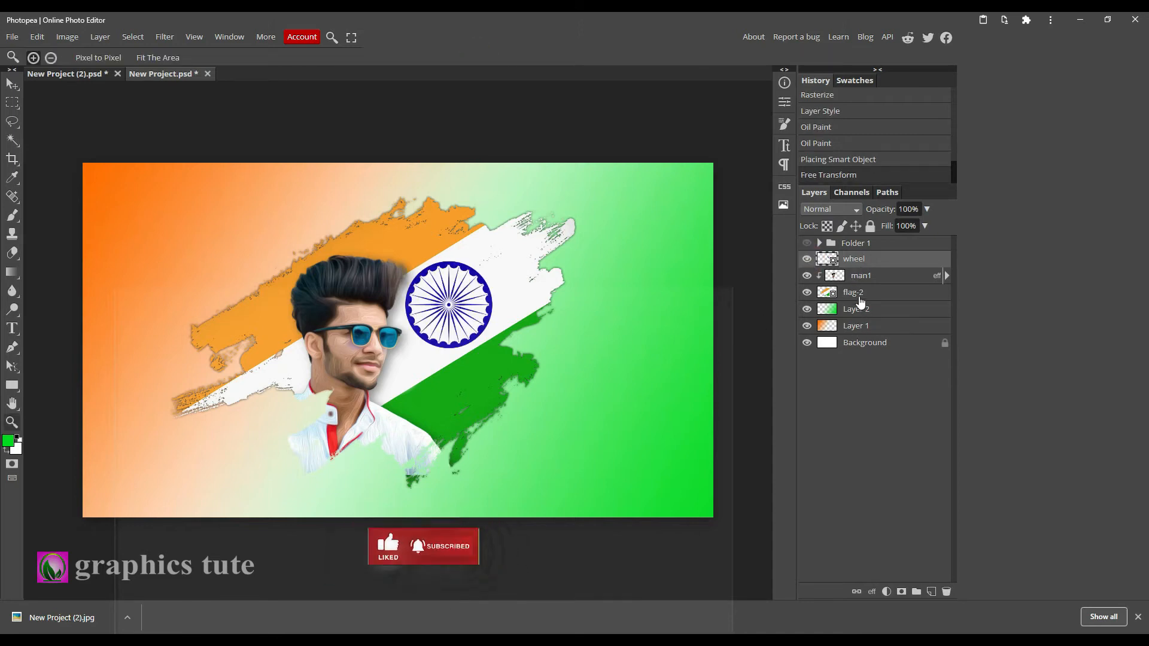
shift+click(857, 295)
click(12, 83)
drag(452, 320, 467, 318)
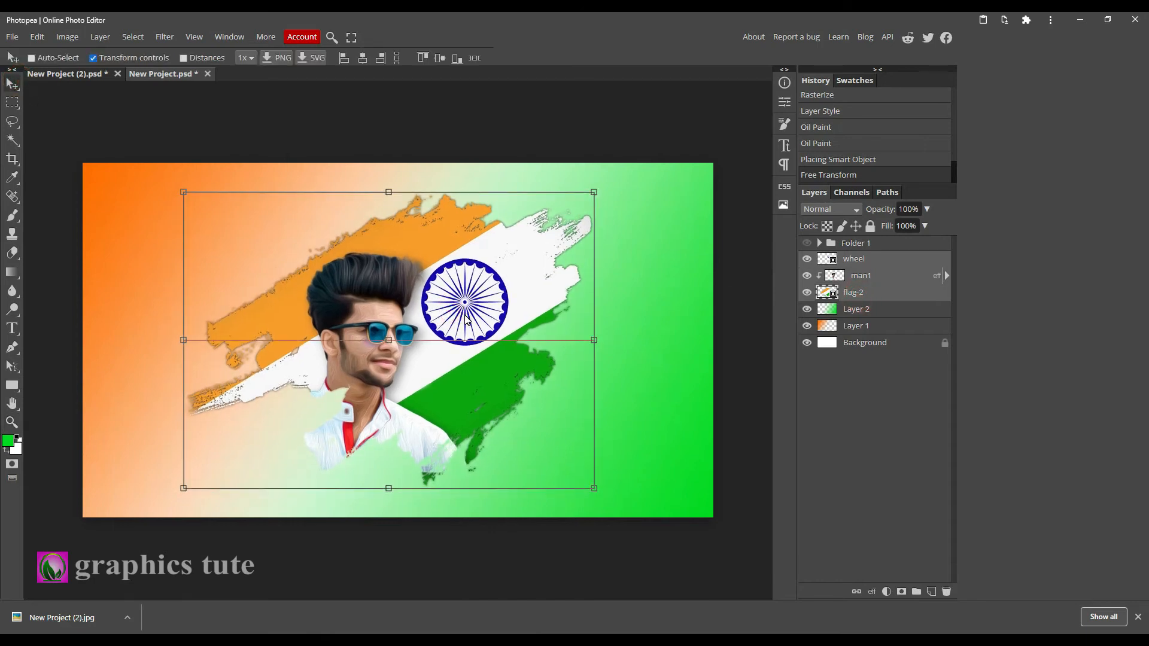
Add a Hue/Saturation adjustment layer above the wheel with saturation 14 and lightness -9.
click(885, 262)
click(868, 244)
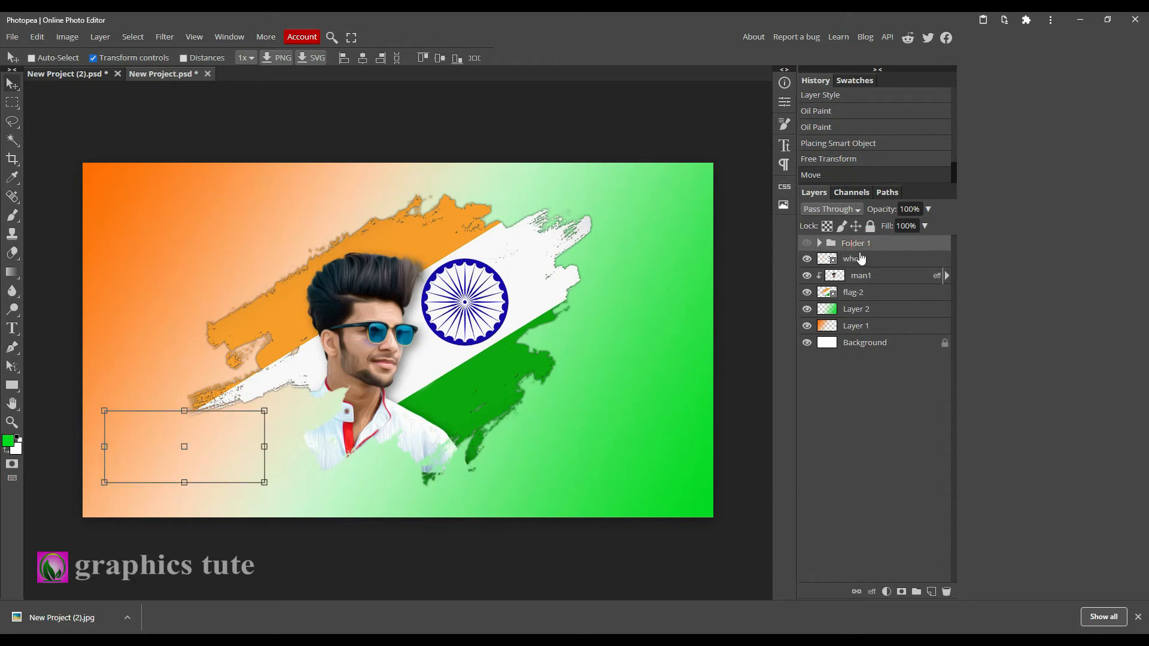
click(870, 260)
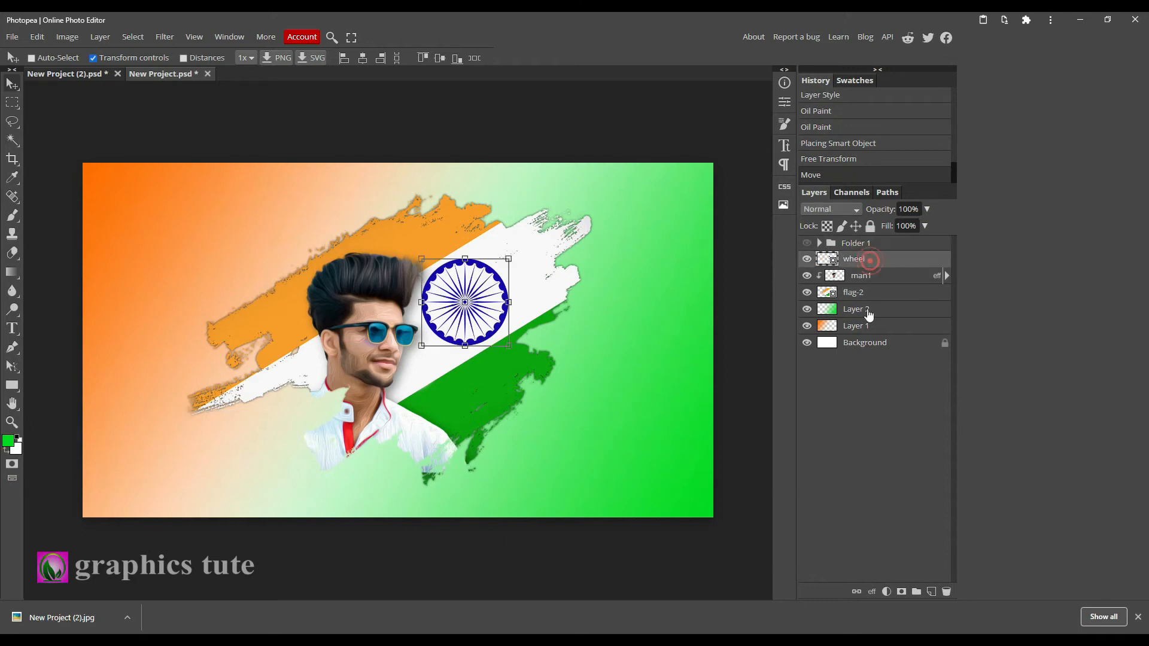
click(887, 592)
click(887, 363)
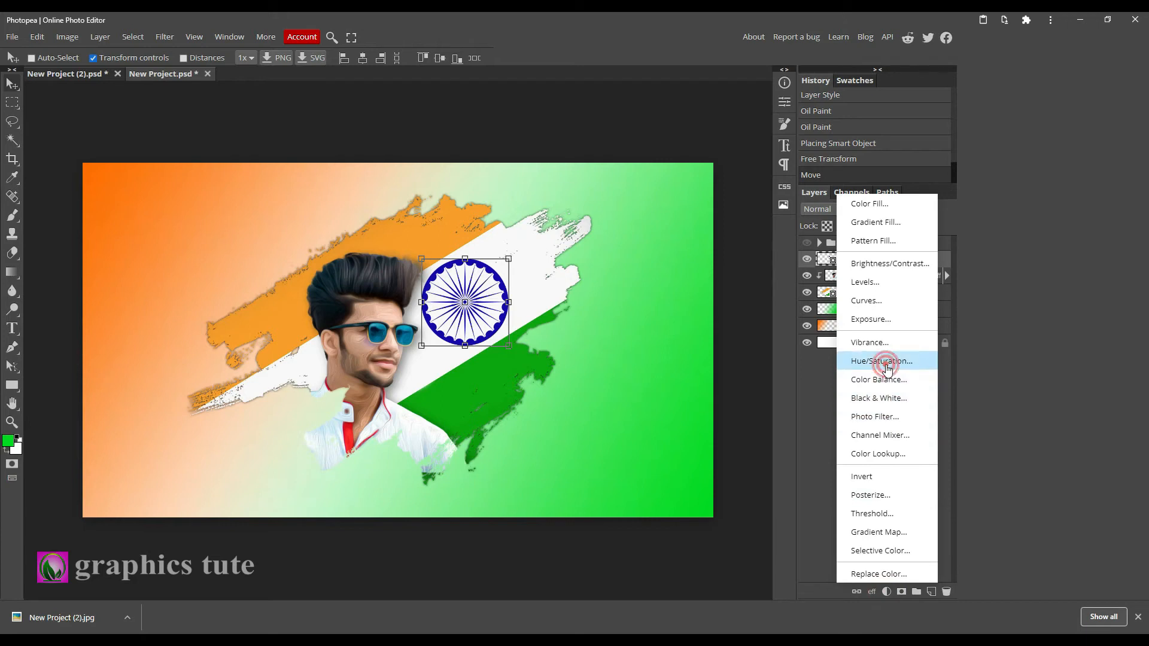
drag(679, 215, 673, 254)
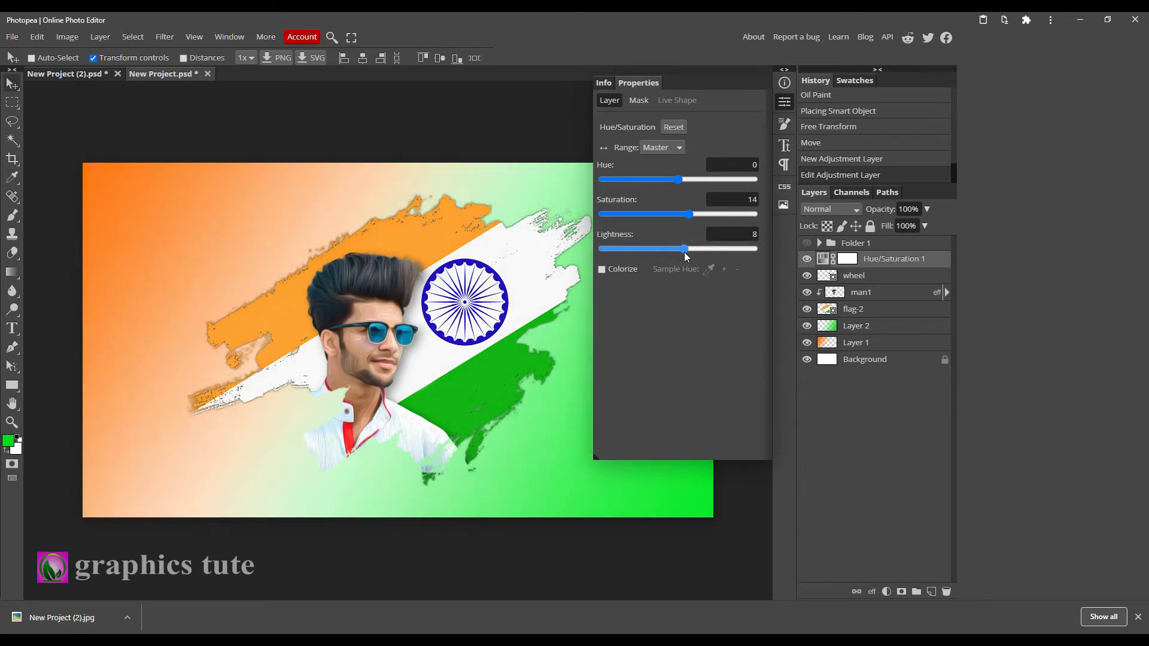
click(784, 103)
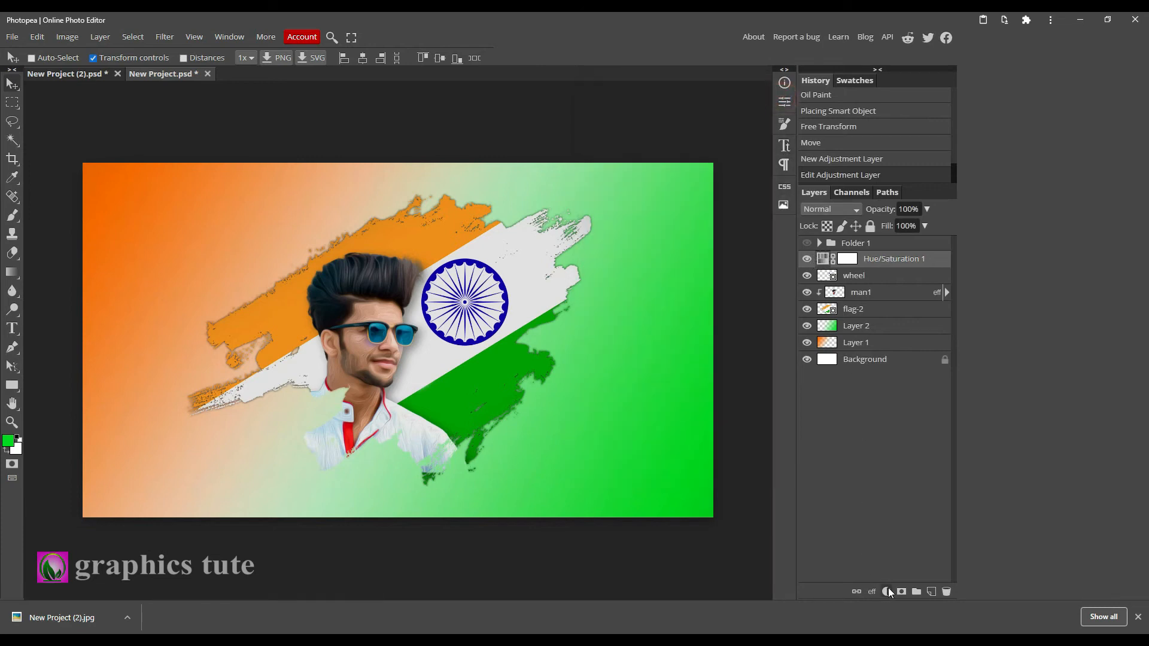
Add a Color Balance adjustment layer with shadows set to red -7, green 12 and blue 7.
click(888, 592)
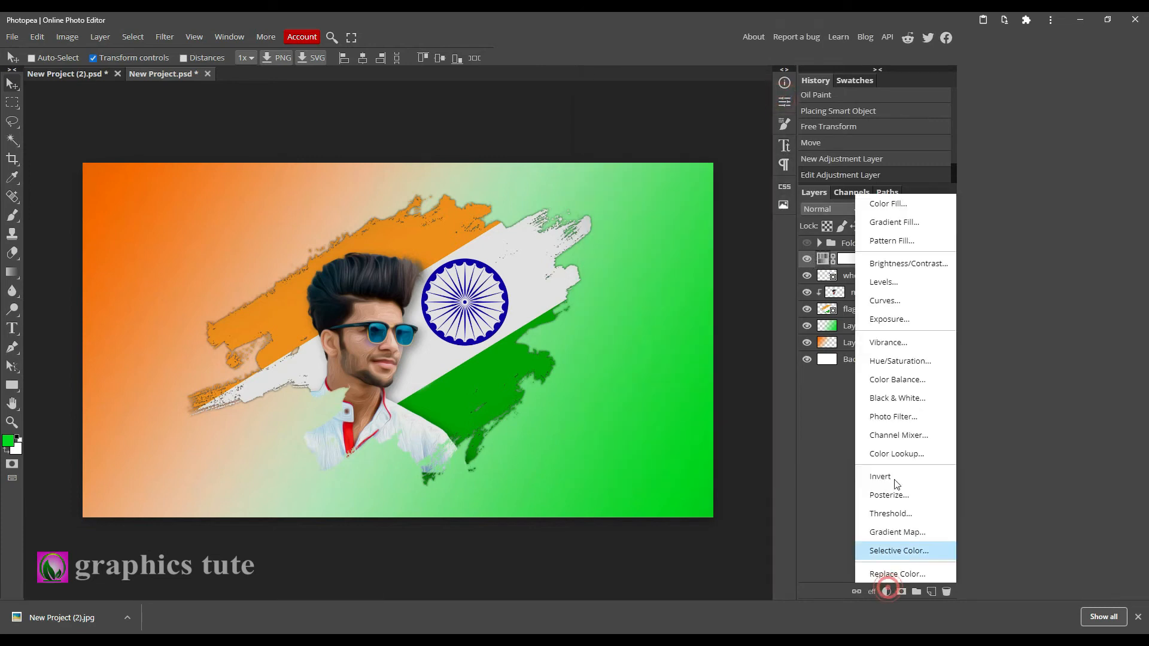
click(894, 380)
mouse_move(678, 179)
mouse_down()
mouse_move(662, 179)
mouse_move(685, 179)
mouse_up()
drag(678, 249, 674, 188)
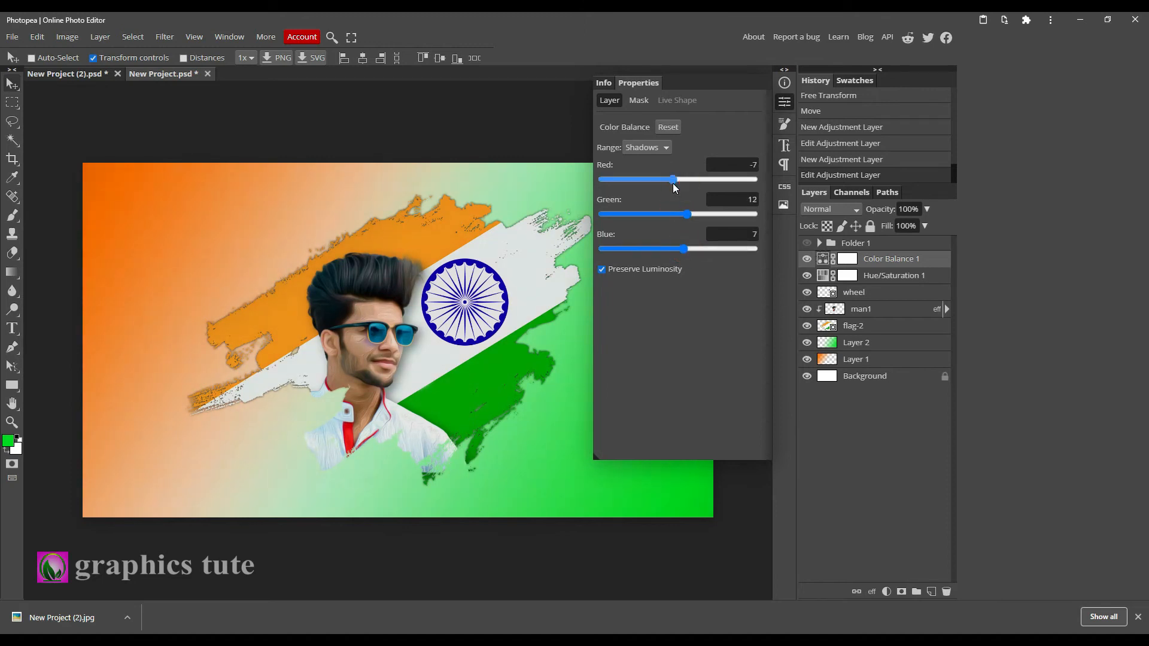
click(782, 106)
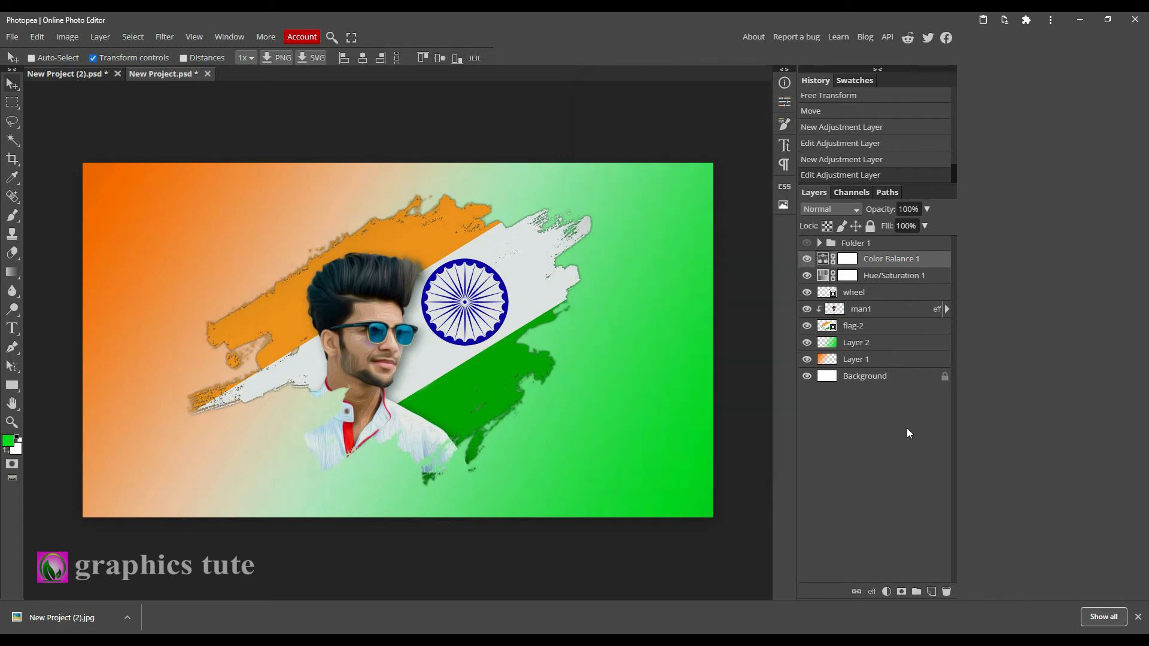
Add a black Color Fill layer on top of the layer stack.
click(886, 592)
click(885, 200)
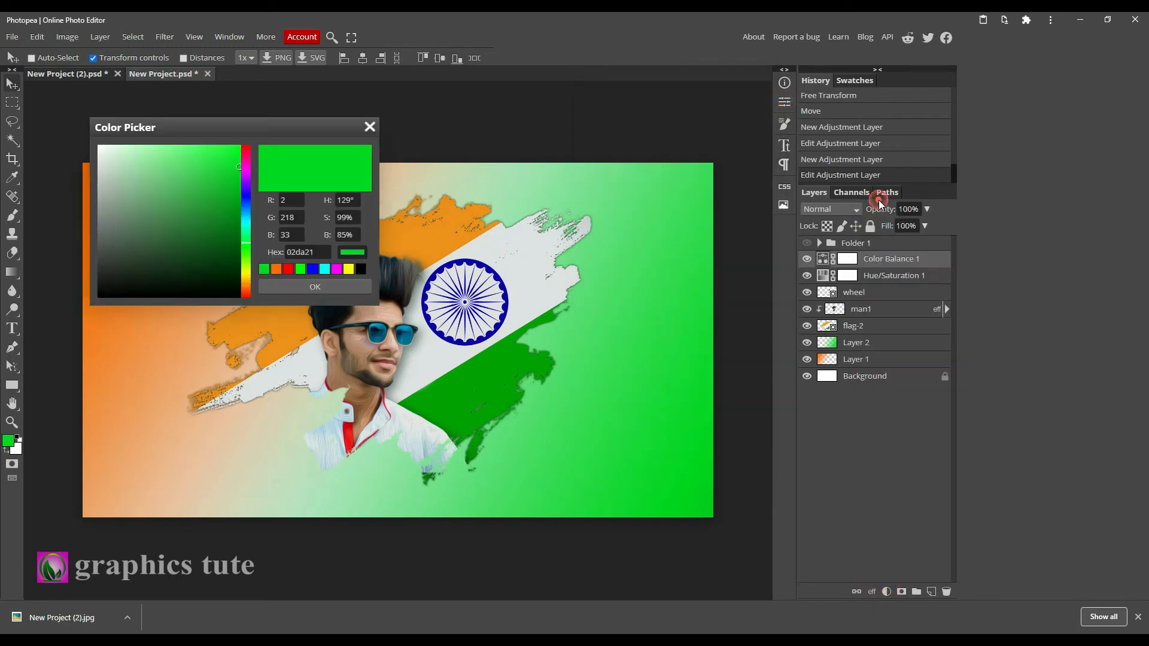
click(192, 267)
click(327, 288)
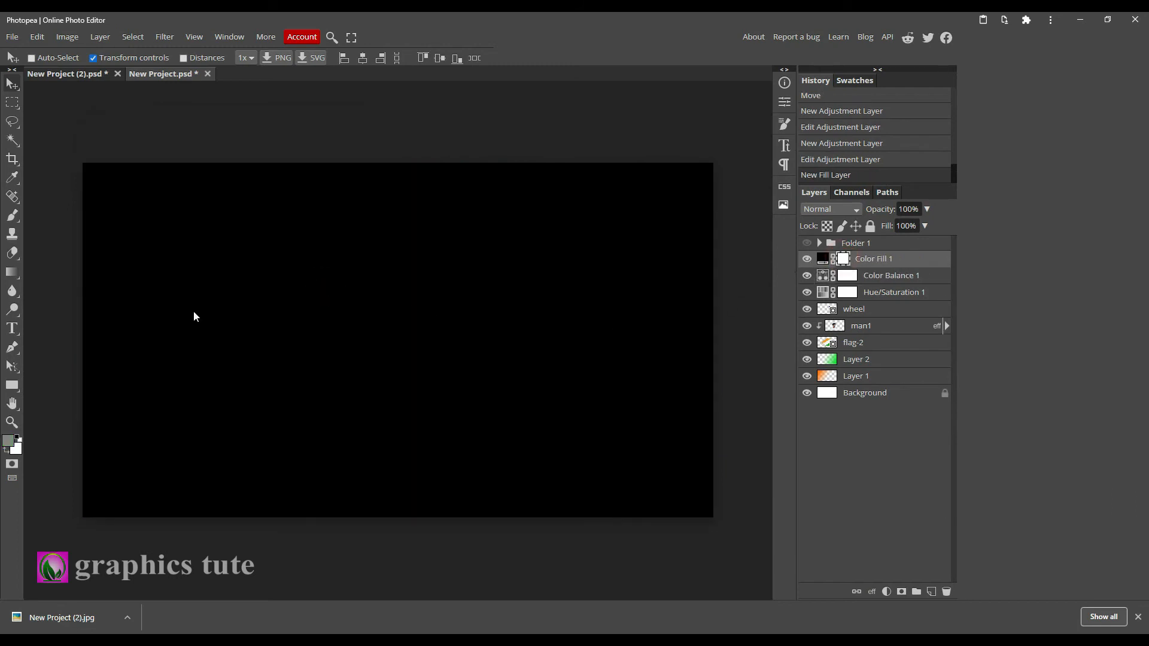
Paint the centre of the Color Fill layer's mask with a large soft black brush at 0% hardness to leave a dark vignette.
click(12, 218)
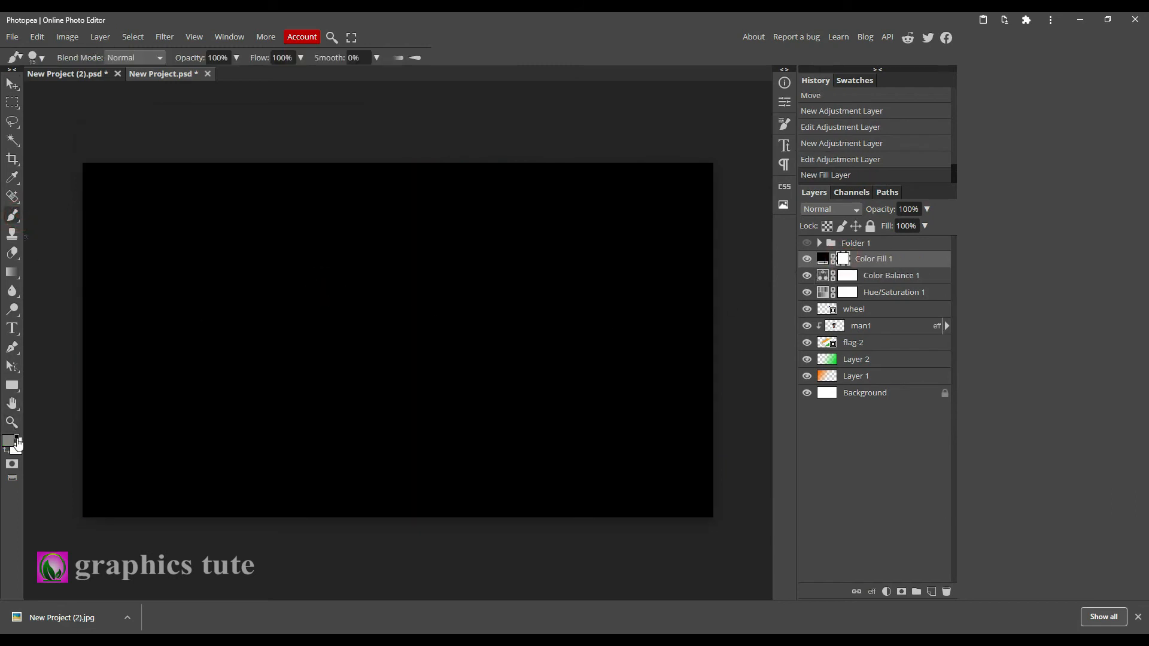
click(18, 438)
click(6, 451)
key(bracketright)
key(bracketright)
key(bracketright)
key(bracketright)
key(bracketright)
key(bracketright)
key(bracketright)
key(bracketright)
key(bracketright)
key(bracketright)
key(bracketright)
key(bracketright)
key(bracketright)
key(bracketright)
key(bracketright)
key(bracketright)
key(bracketright)
key(bracketright)
key(bracketright)
key(bracketright)
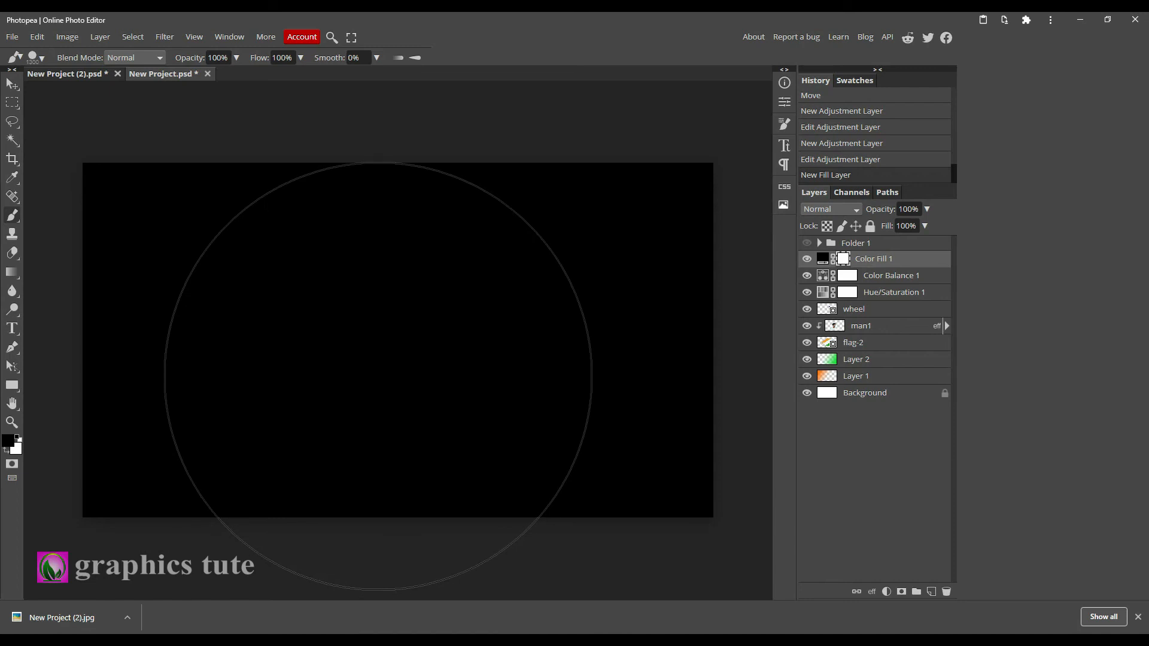
key(bracketleft)
key(bracketleft)
key(bracketleft)
key(bracketleft)
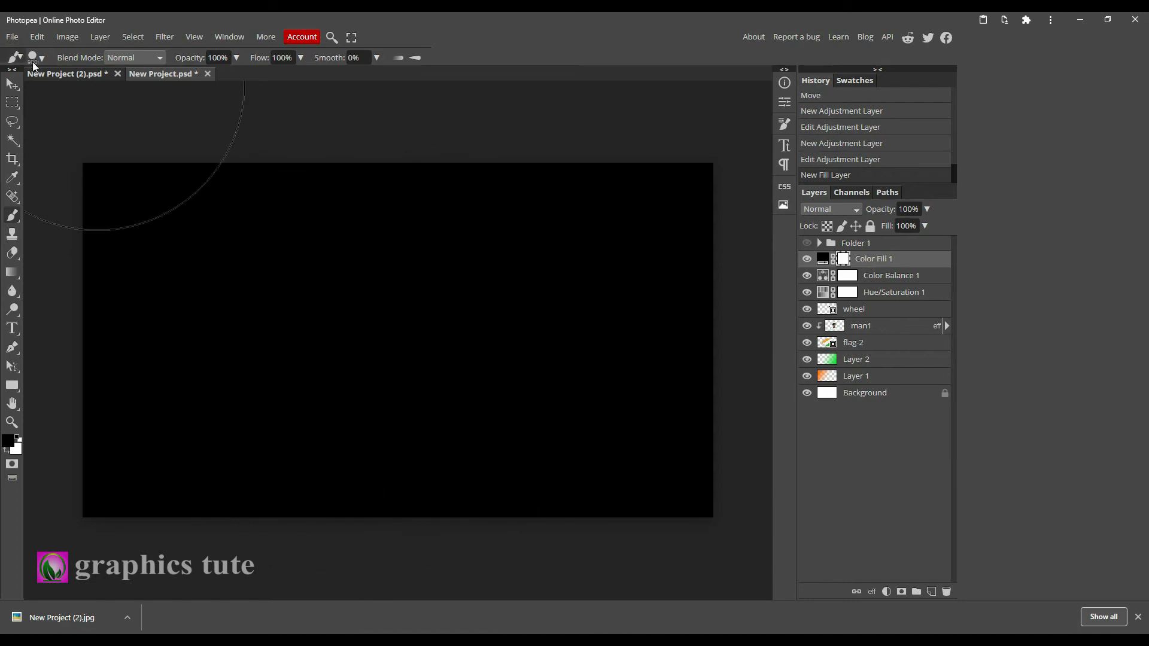
click(42, 59)
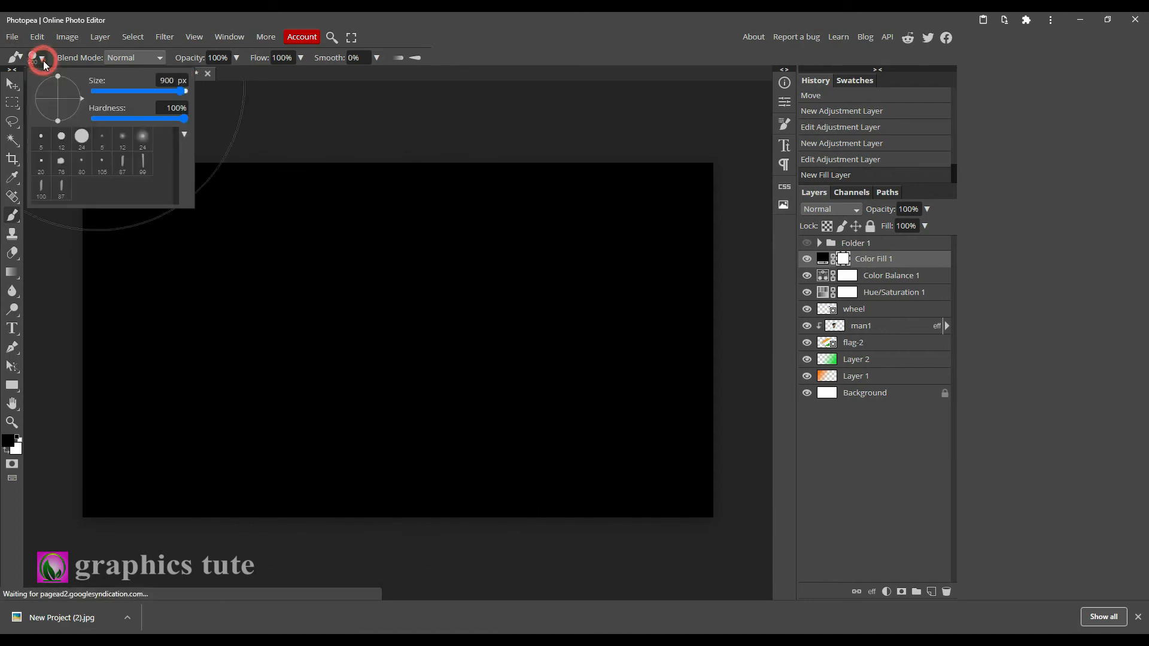
click(105, 119)
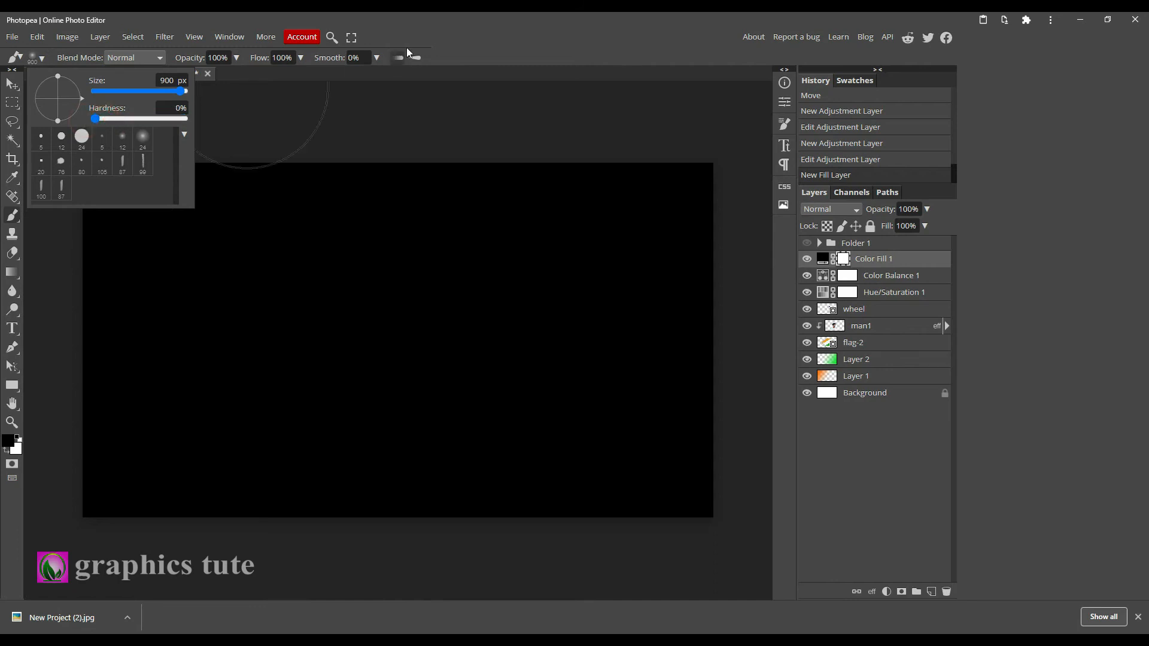
click(424, 38)
key(bracketright)
key(bracketright)
key(bracketright)
key(bracketright)
key(bracketright)
key(bracketright)
key(bracketright)
key(bracketright)
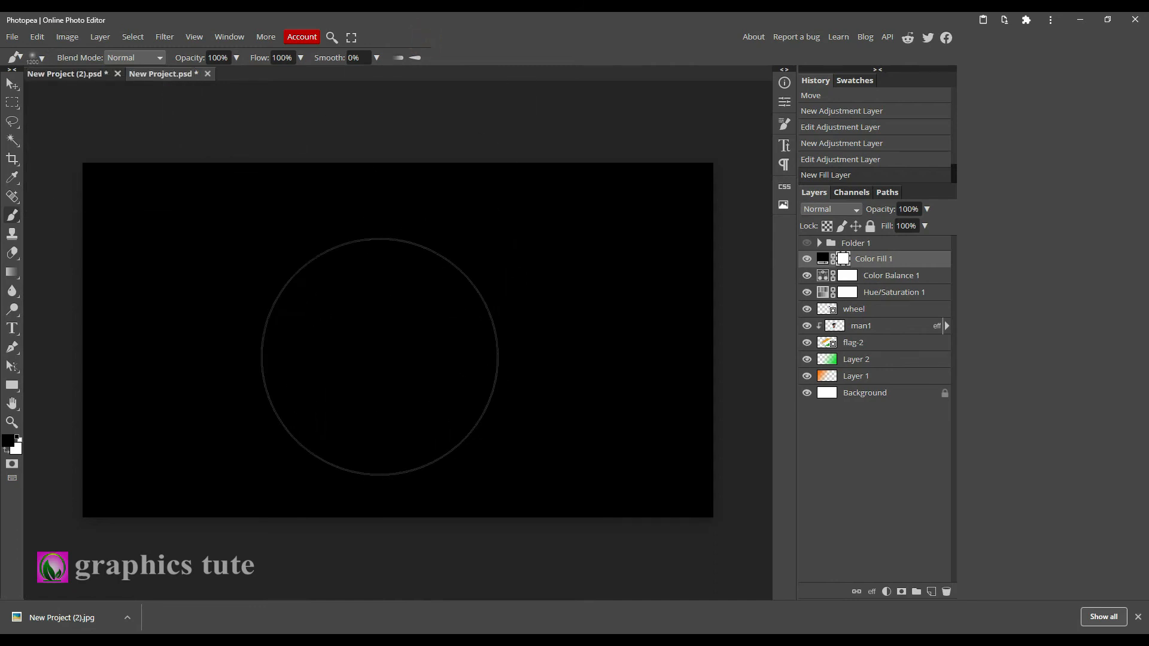
key(bracketright)
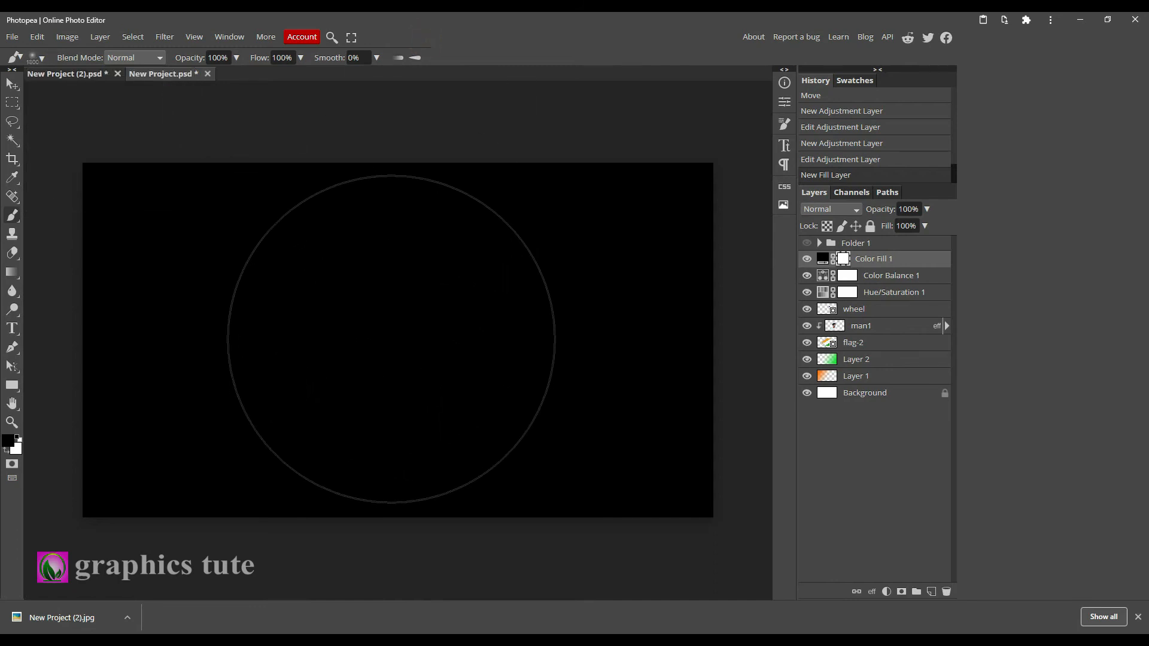
click(383, 339)
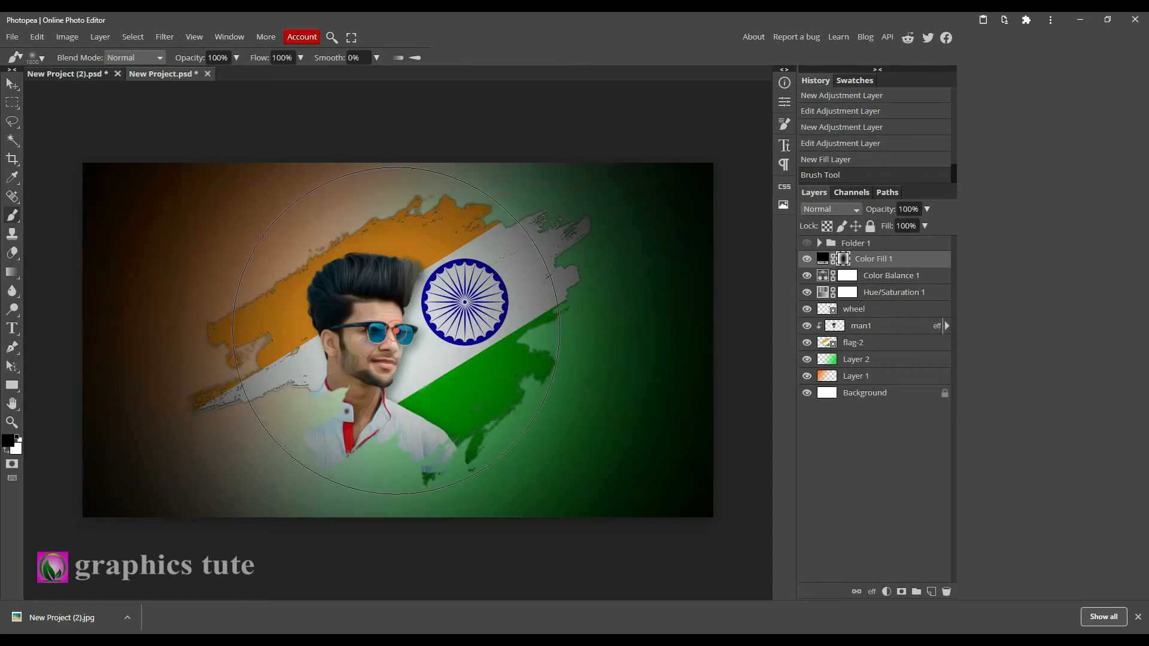
click(395, 331)
click(398, 328)
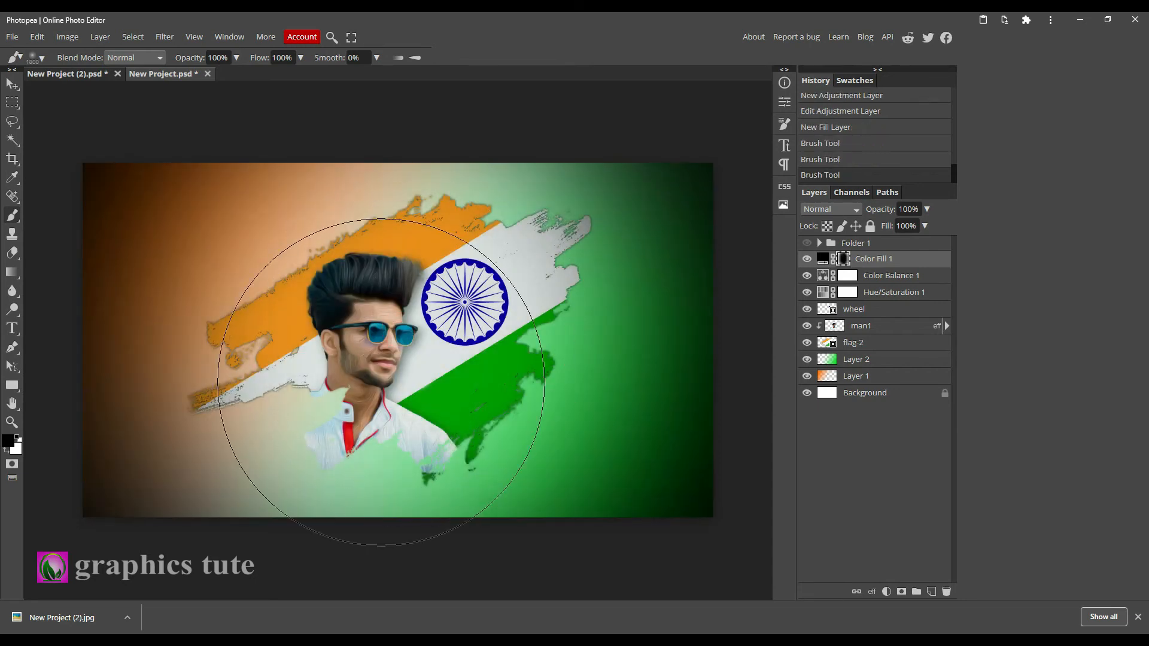
Set the Color Fill layer's blend mode to Overlay.
click(834, 210)
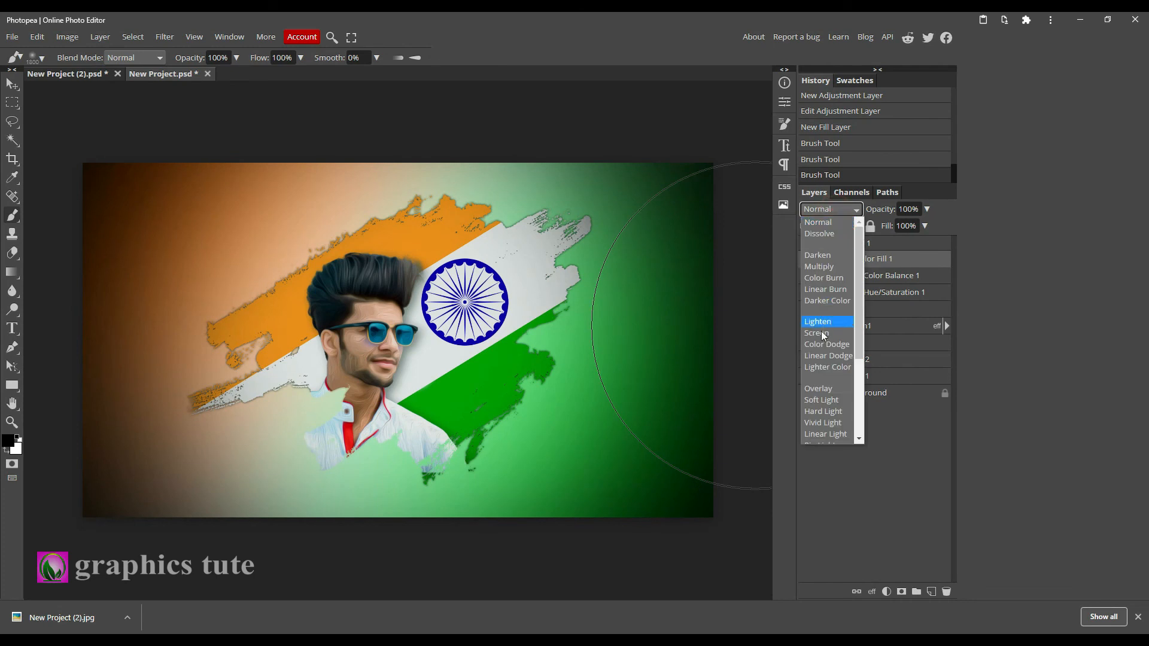
click(820, 390)
Duplicate the Color Fill layer and set the copy to Normal blend mode at 30% opacity.
key(ctrl+j)
click(835, 209)
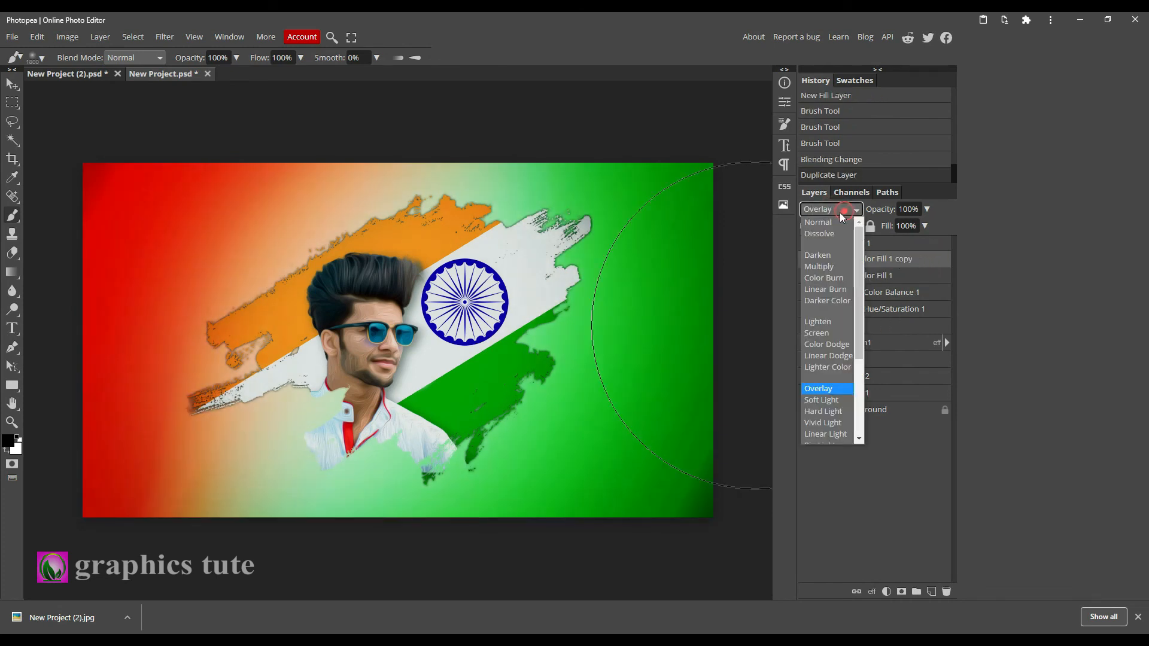
click(823, 223)
drag(928, 212, 889, 228)
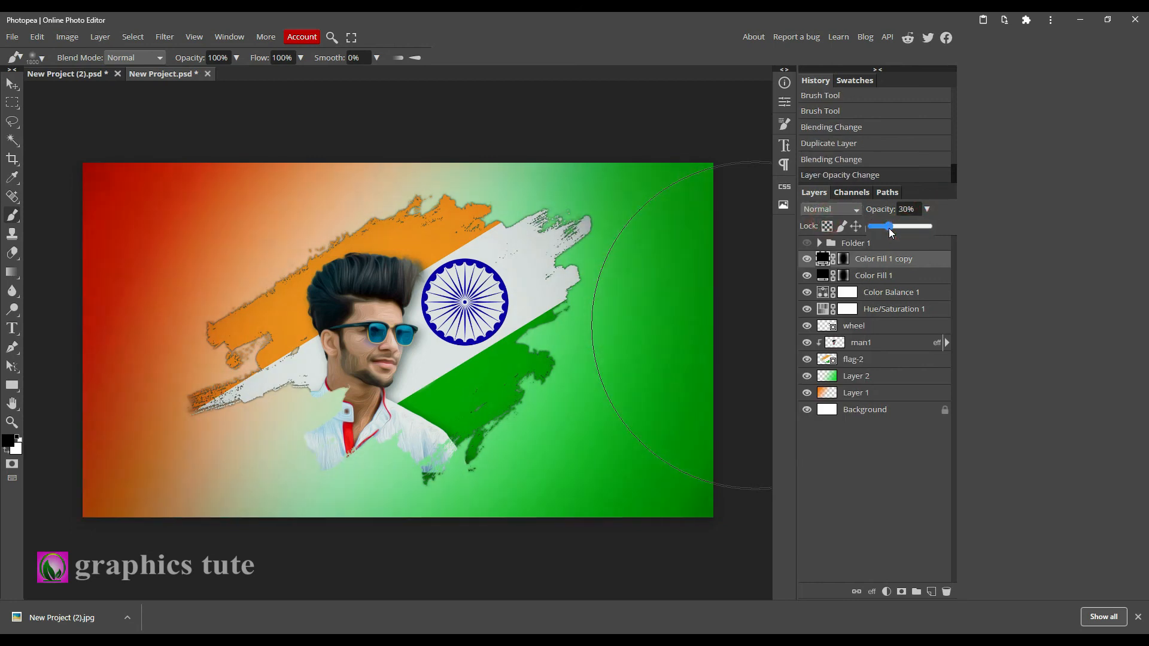
Show Folder 1 with the 15 August title text and expand it.
click(807, 259)
click(807, 259)
click(916, 258)
click(807, 243)
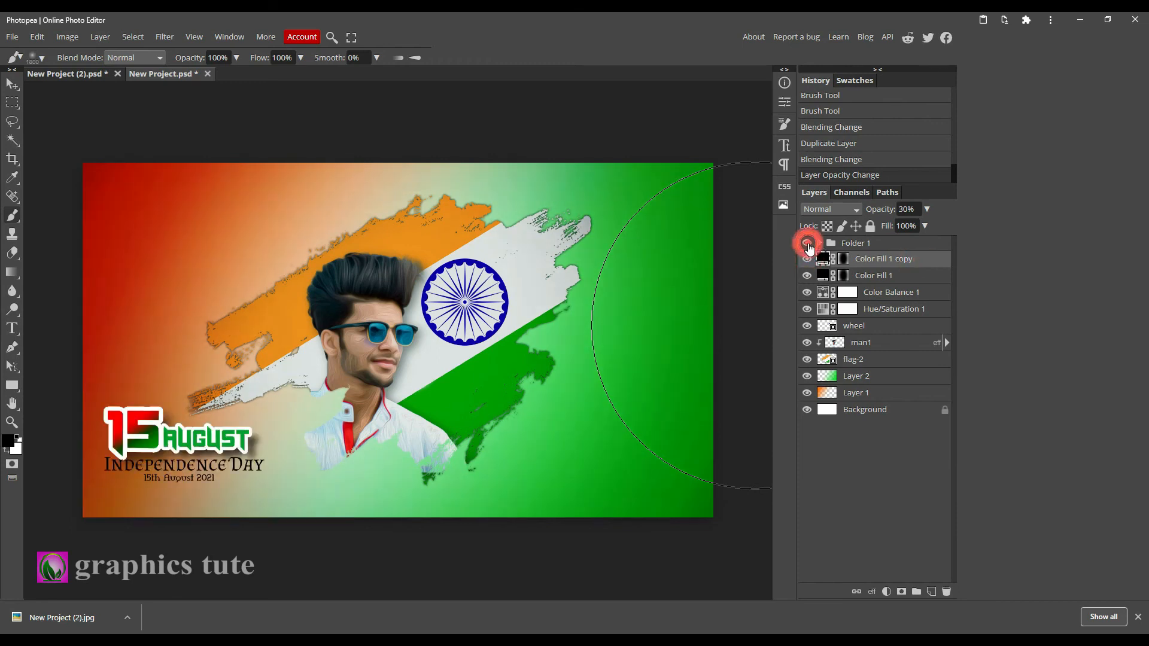
click(820, 244)
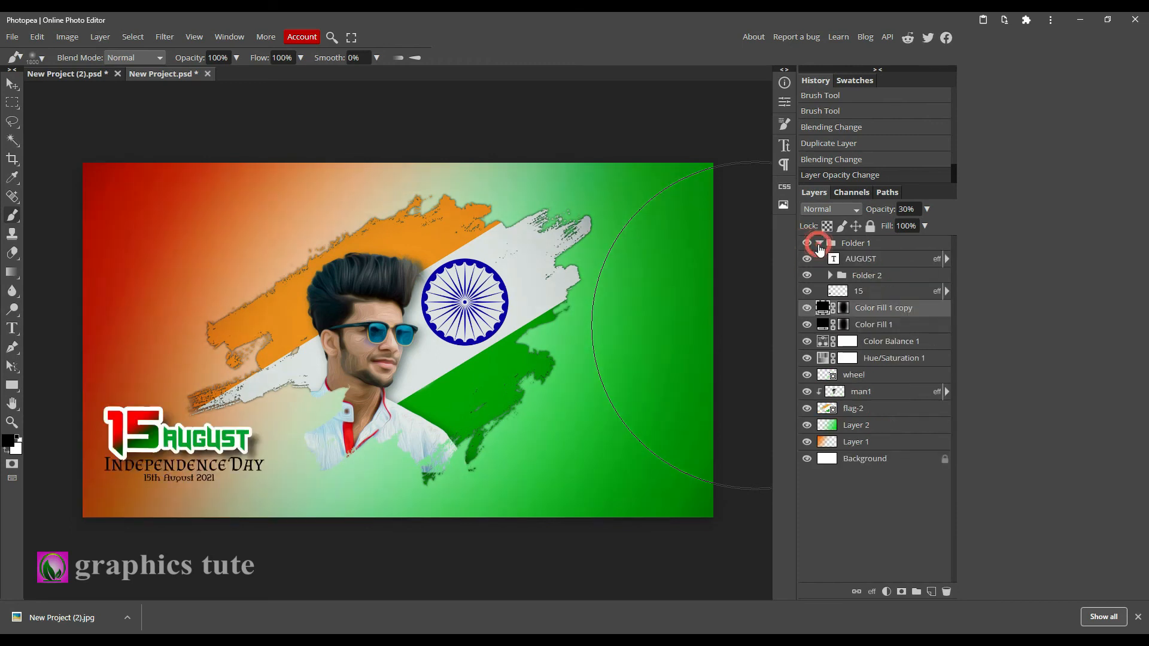
Adjust the stroke size in the 15 layer's layer style.
click(860, 293)
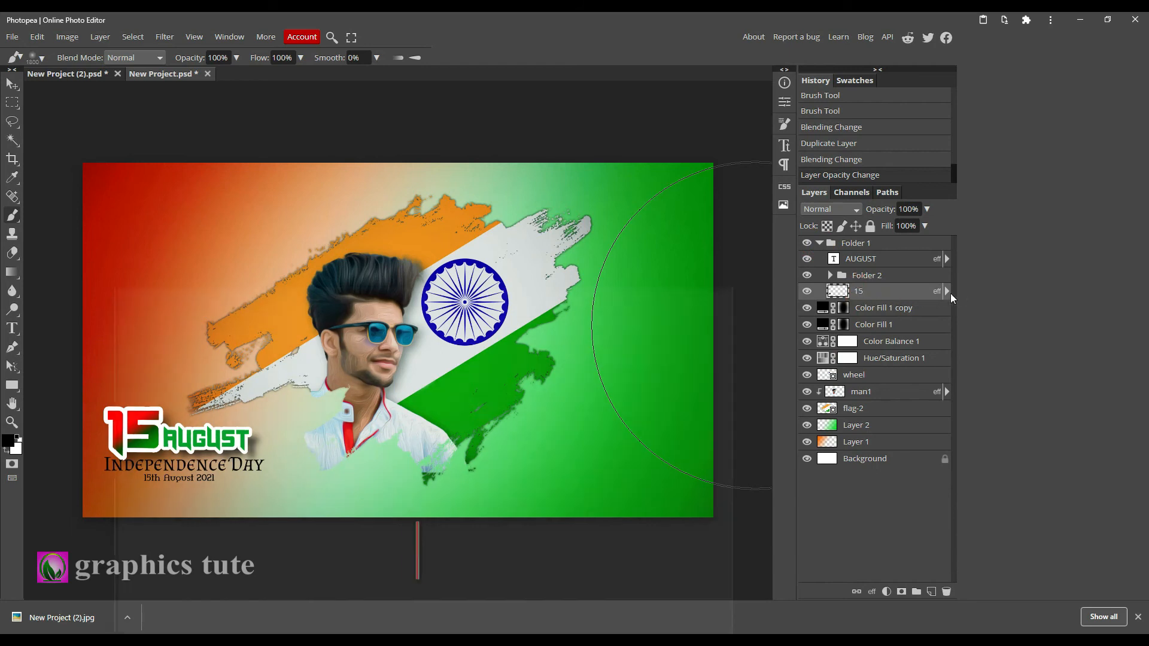
double_click(938, 294)
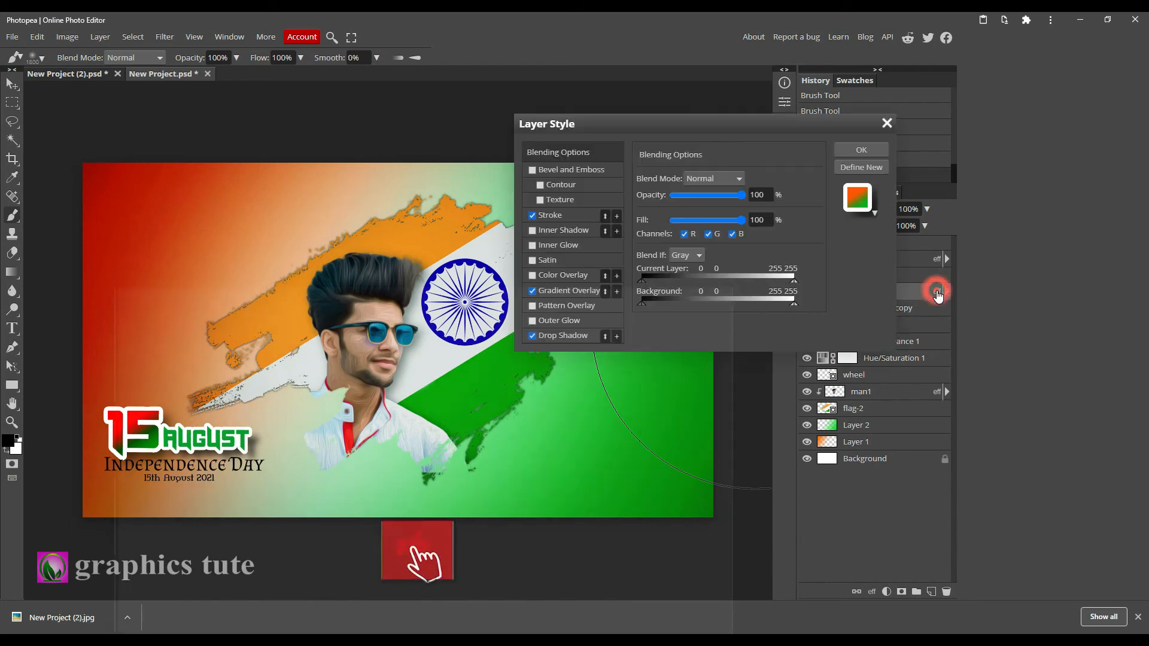
click(561, 215)
drag(676, 180, 698, 186)
click(856, 150)
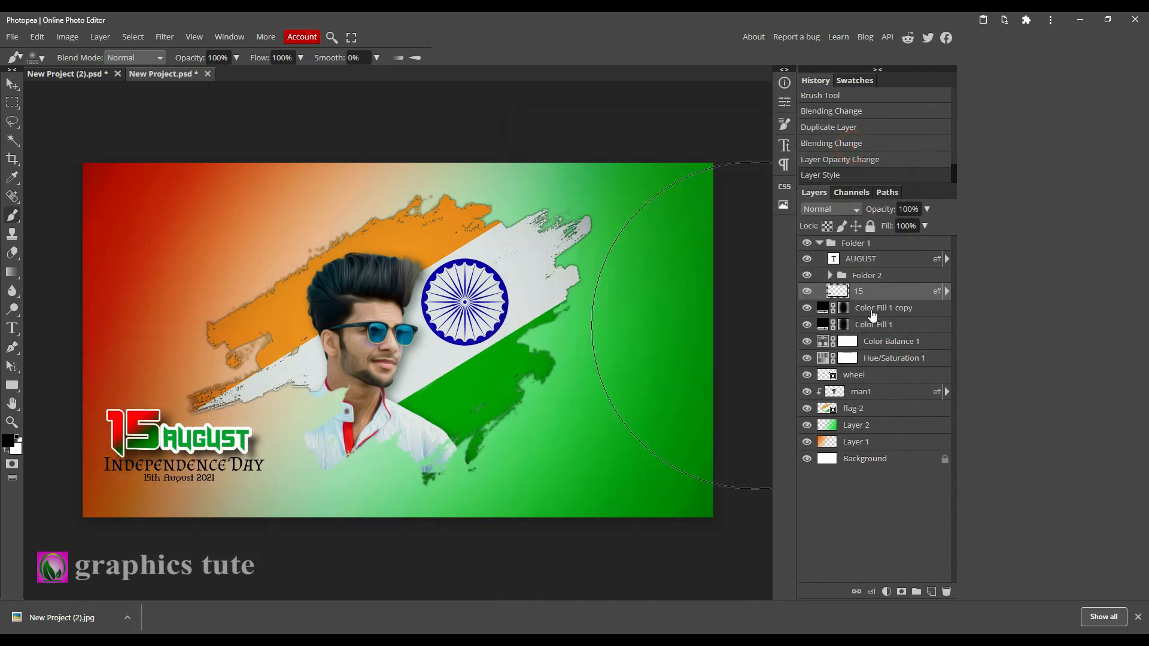
Open the AUGUST text layer's style and set its stroke size to 5 px.
click(869, 277)
click(874, 262)
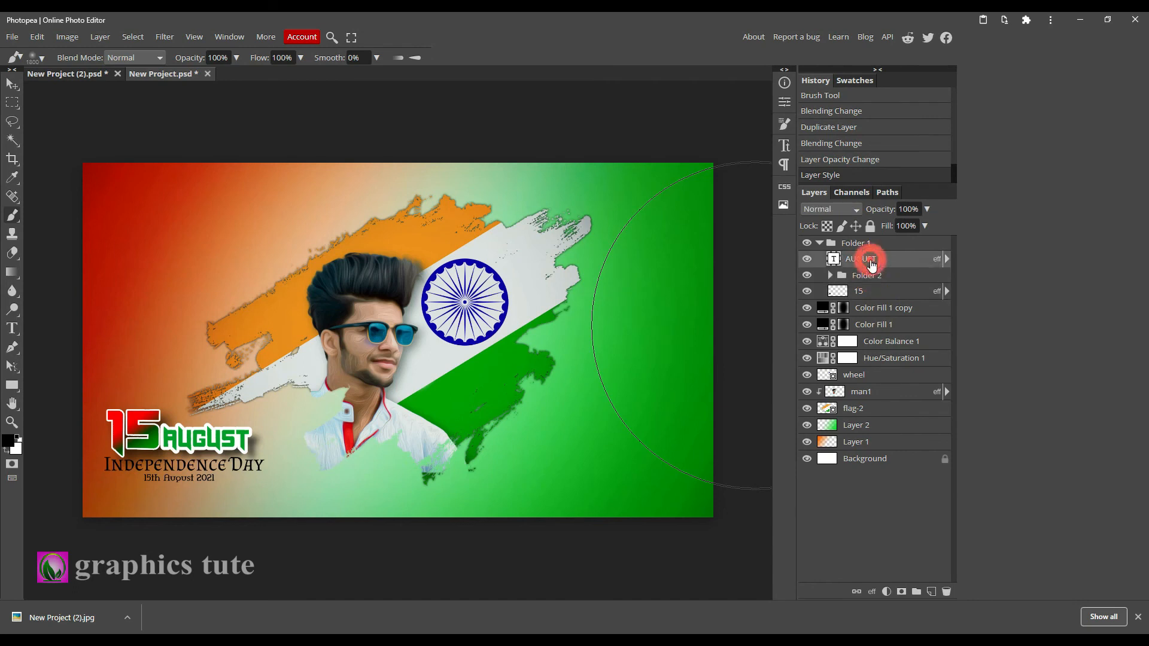
double_click(938, 262)
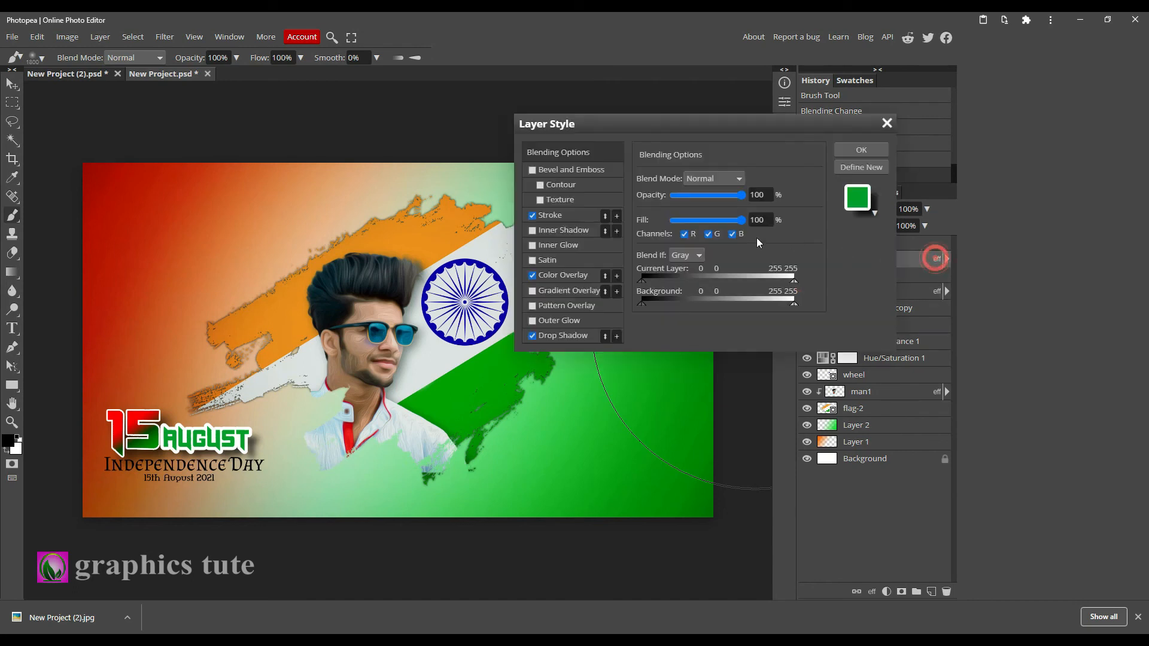
click(570, 215)
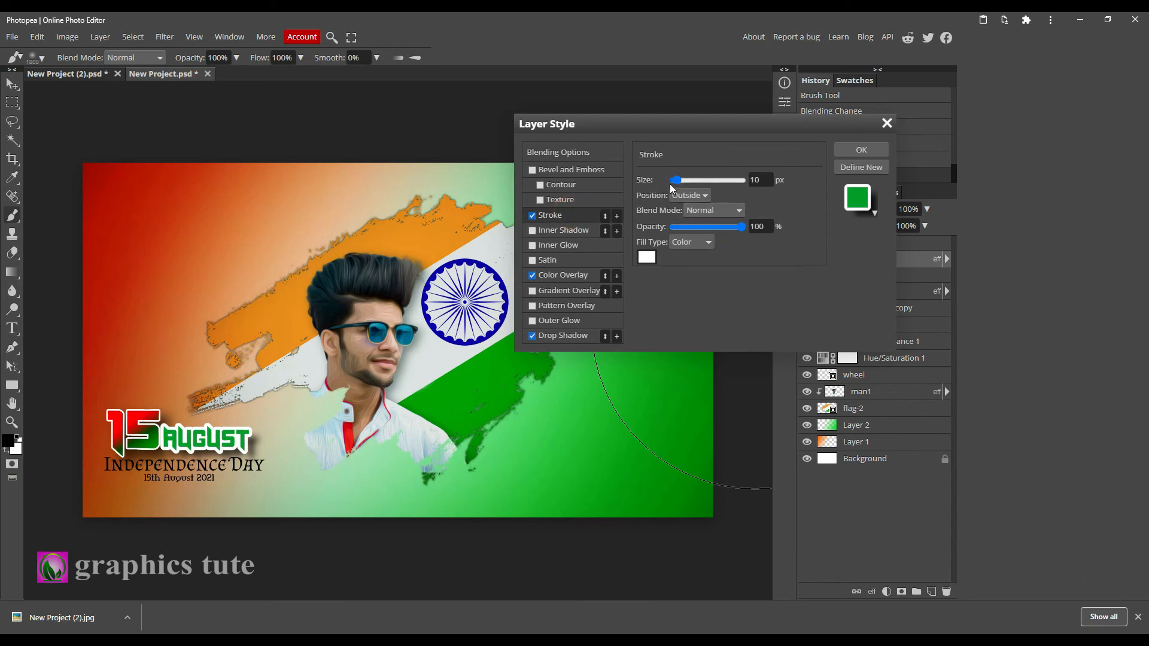
drag(676, 180, 677, 185)
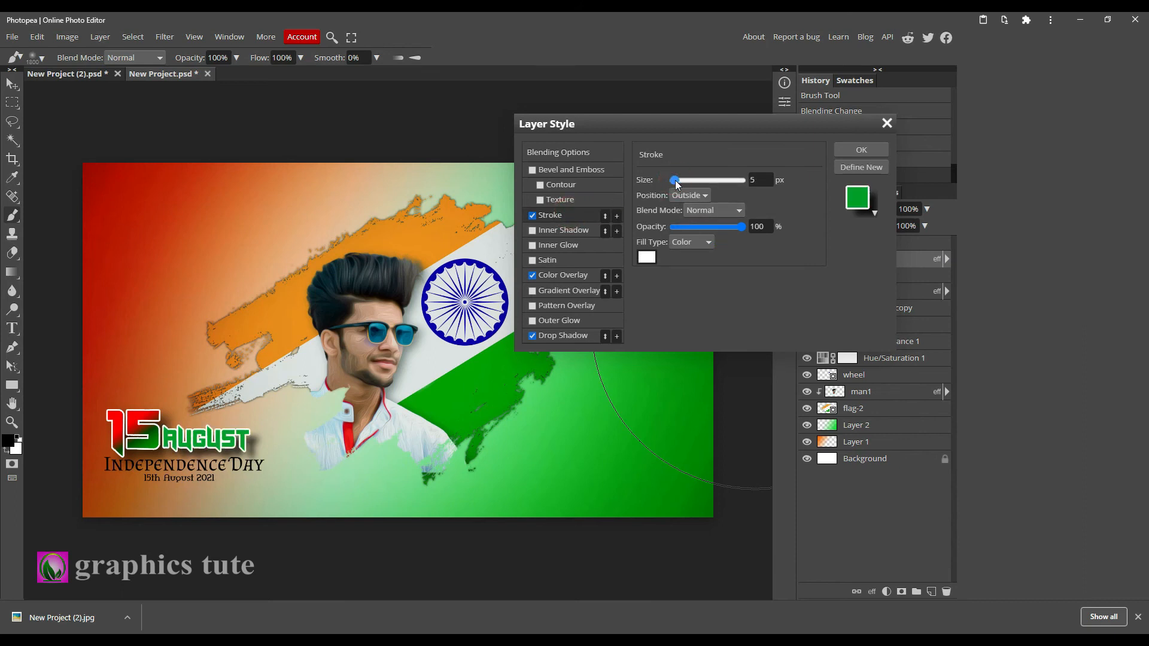
Set the AUGUST layer's drop shadow size to 20 px and distance to 12 px.
click(566, 334)
drag(685, 274, 680, 275)
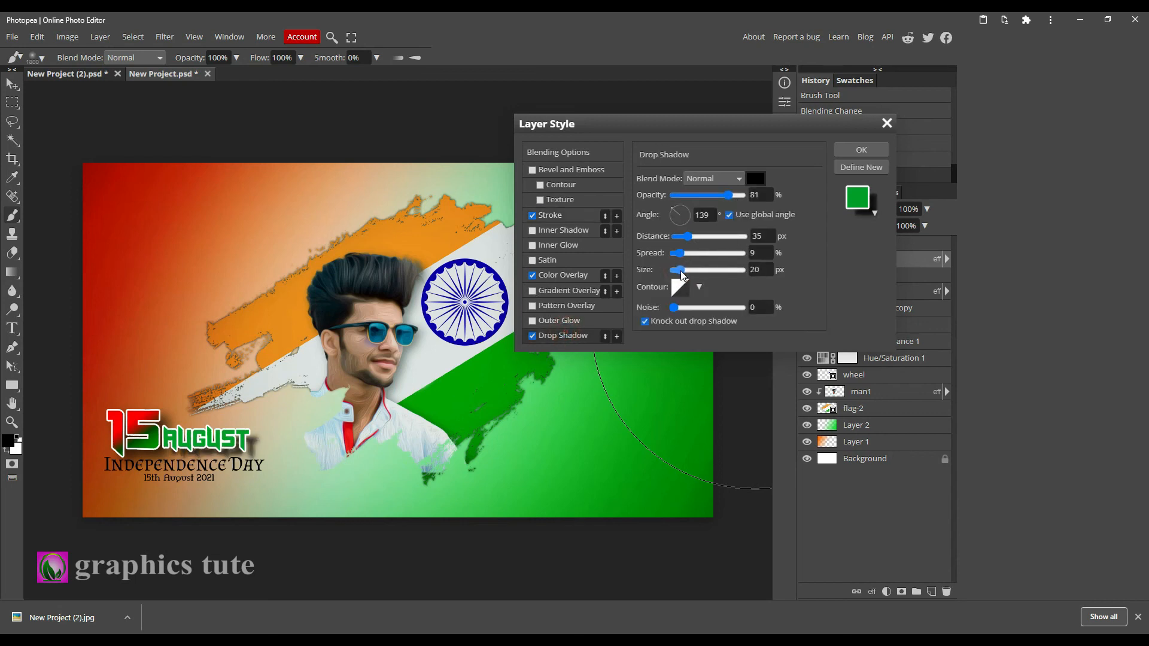
drag(688, 236, 679, 236)
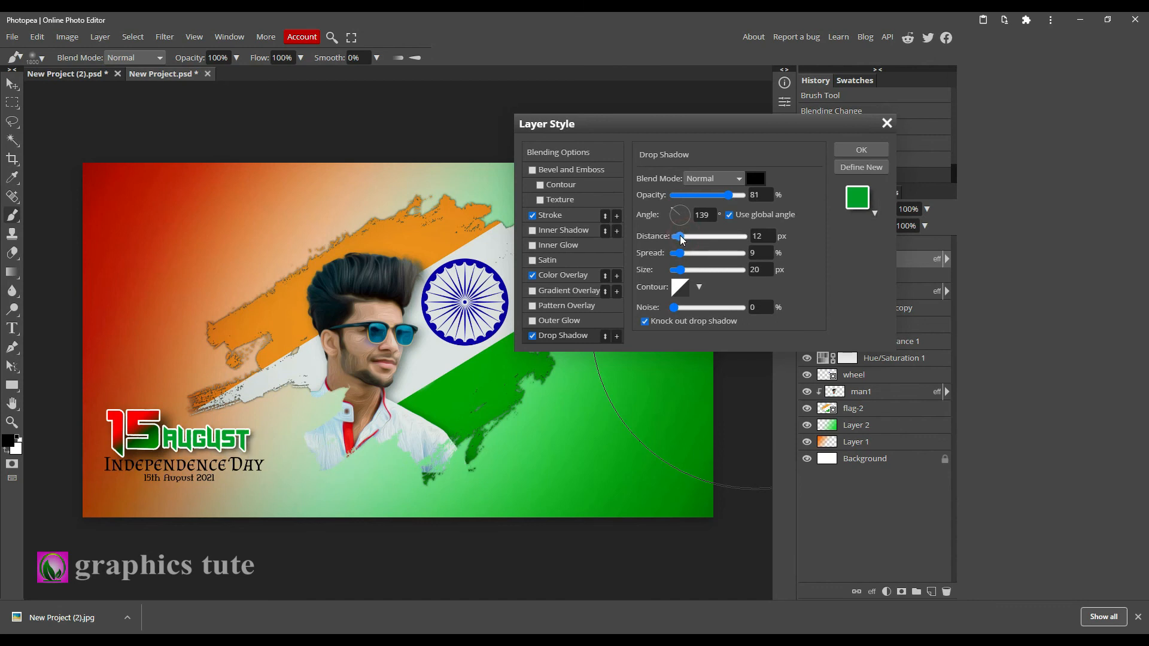
click(862, 150)
Set the 15 layer's drop shadow distance to 7 px and size to 26 px.
click(864, 293)
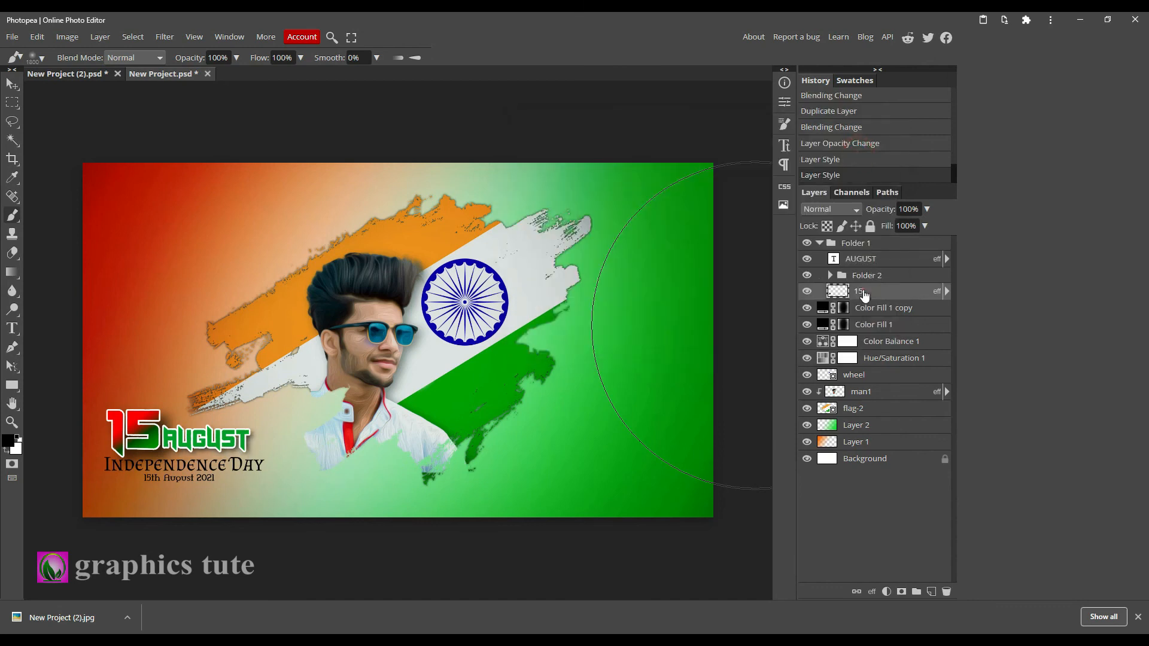
double_click(934, 292)
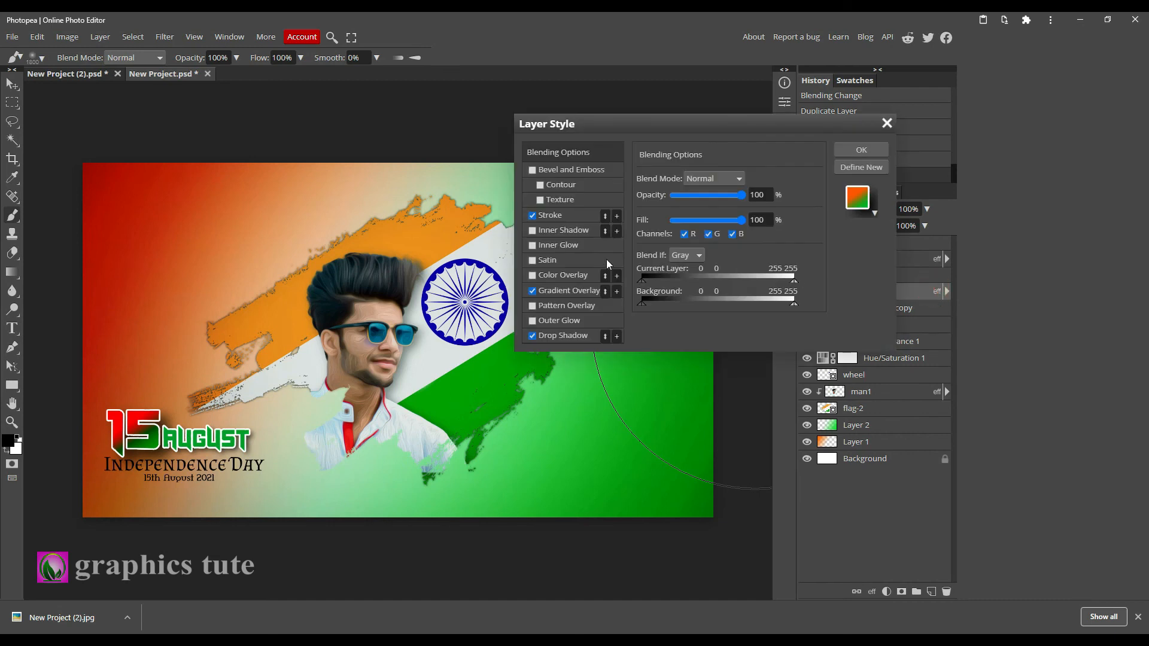
click(555, 336)
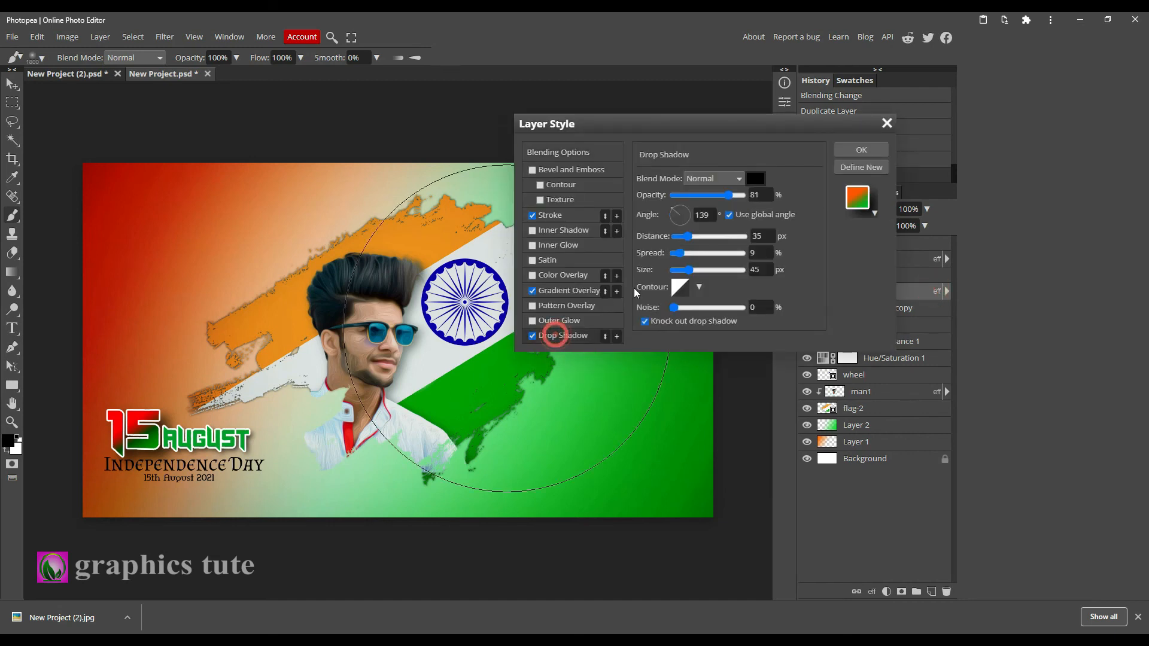
drag(687, 274, 677, 236)
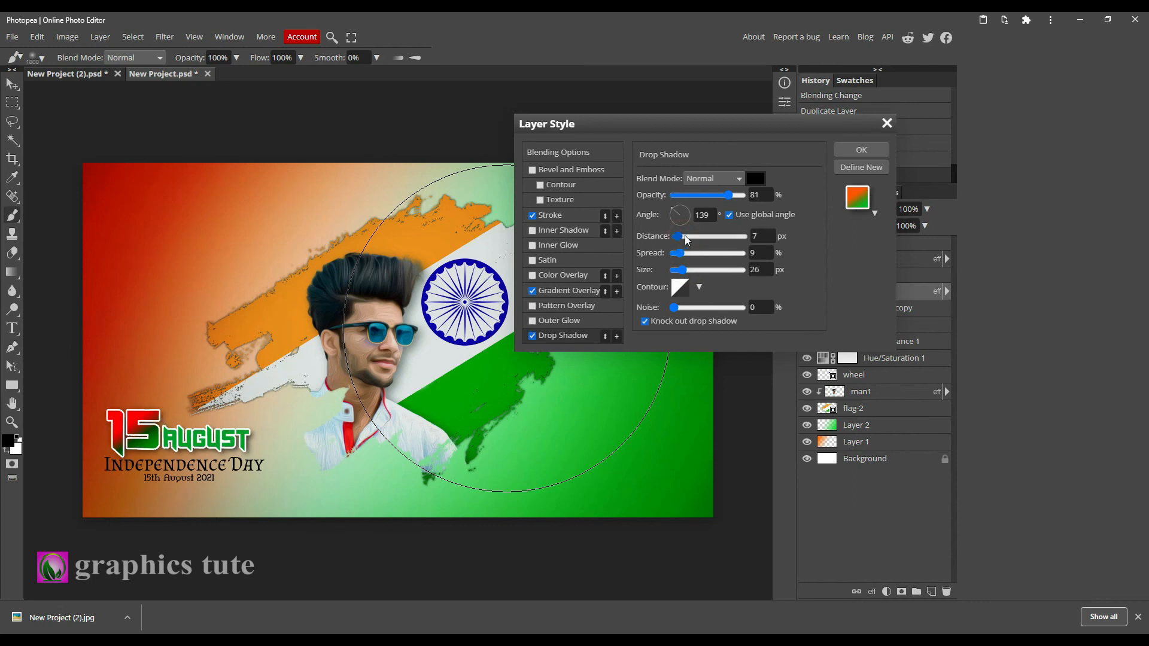
click(859, 148)
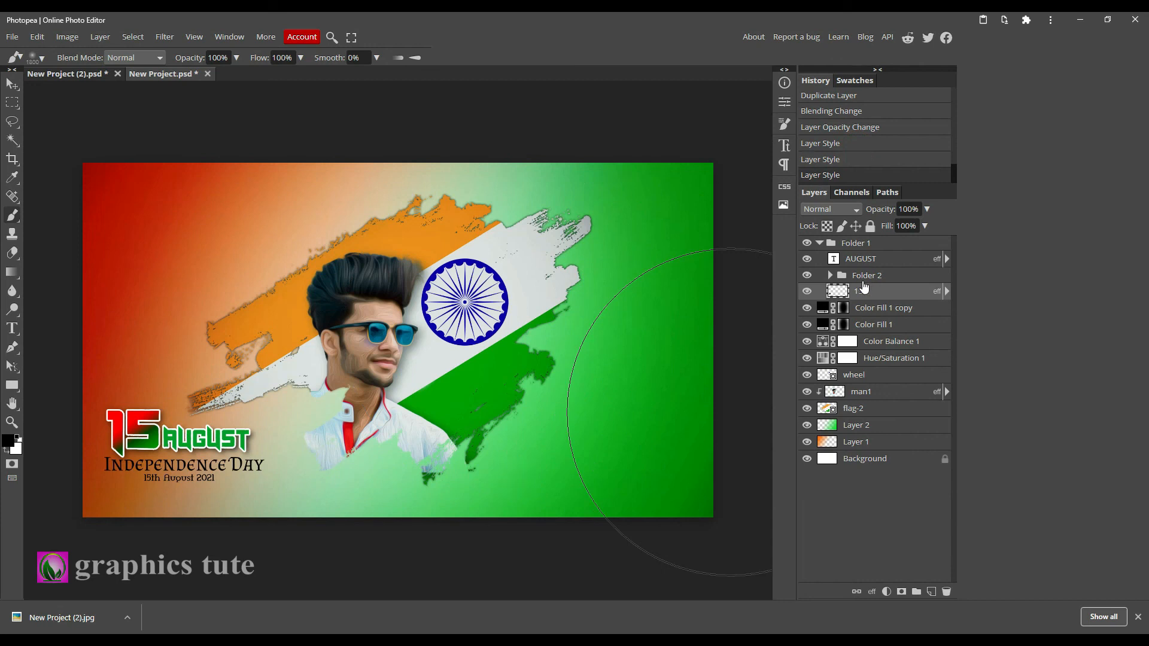
Compare the title with Folder 2 hidden and shown, and collapse Folder 1.
click(864, 277)
click(807, 276)
click(808, 275)
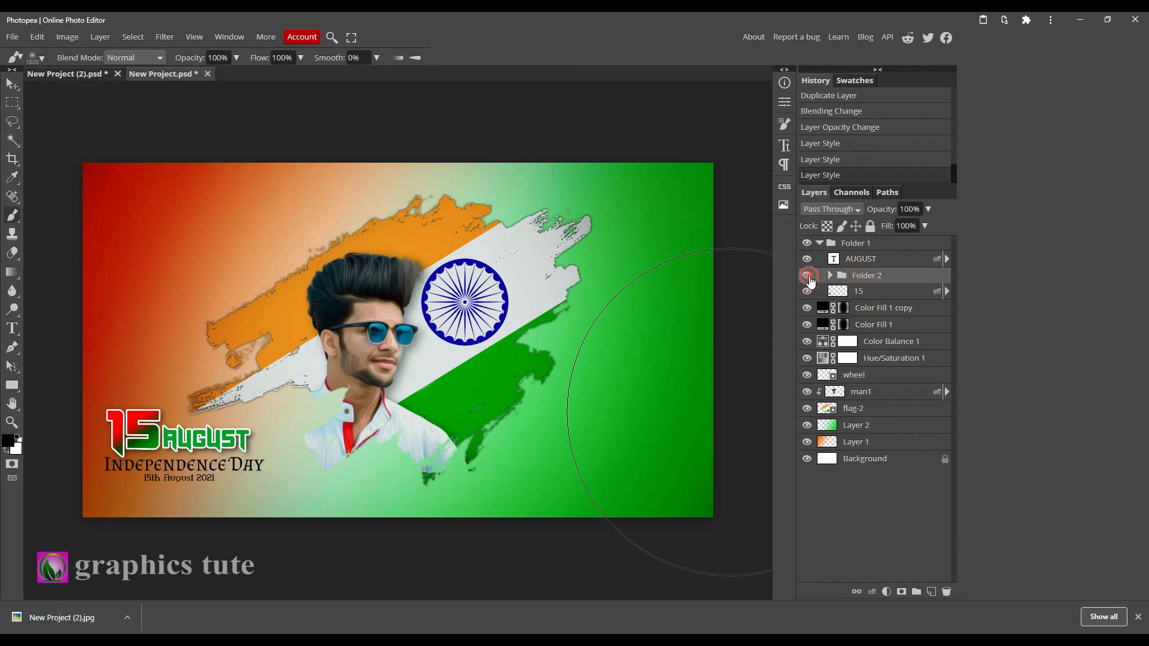
click(859, 244)
click(820, 243)
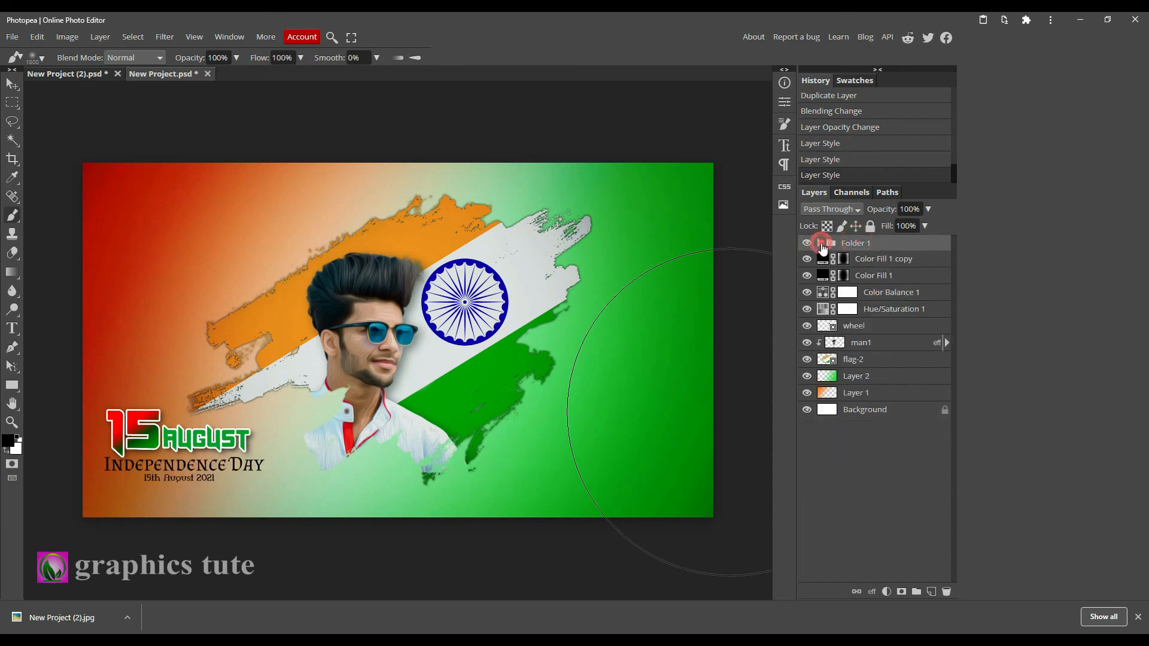
Enlarge the title folder slightly with Free Transform.
click(11, 83)
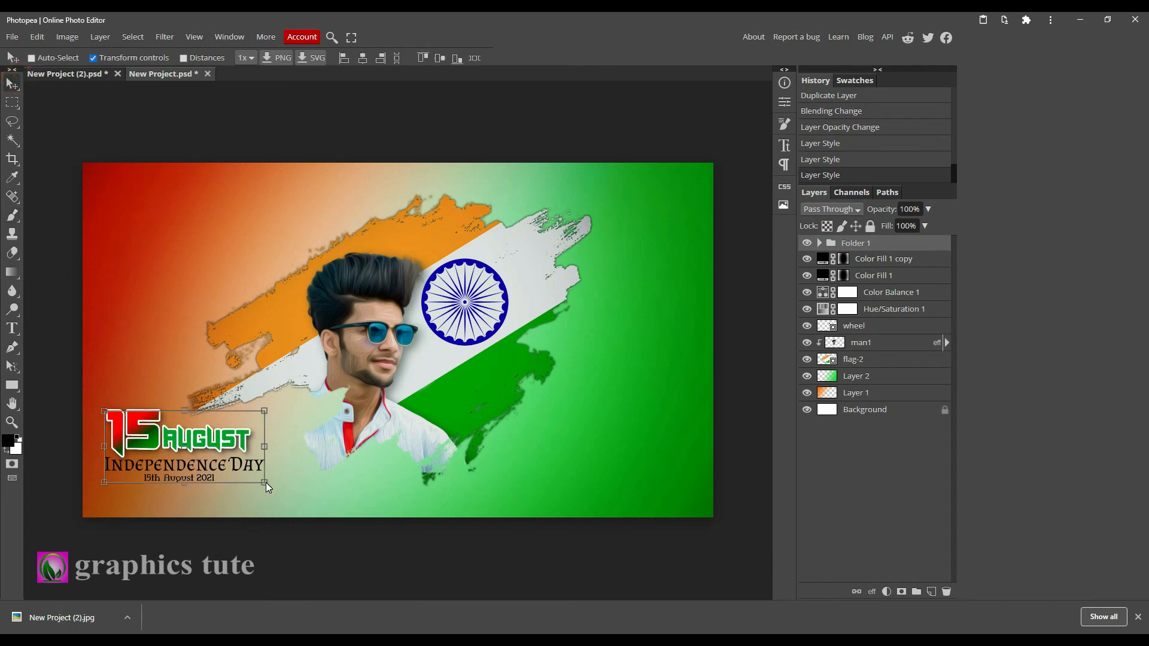
mouse_move(265, 483)
mouse_down()
mouse_move(274, 491)
mouse_move(261, 468)
mouse_up()
click(479, 59)
click(807, 243)
click(807, 243)
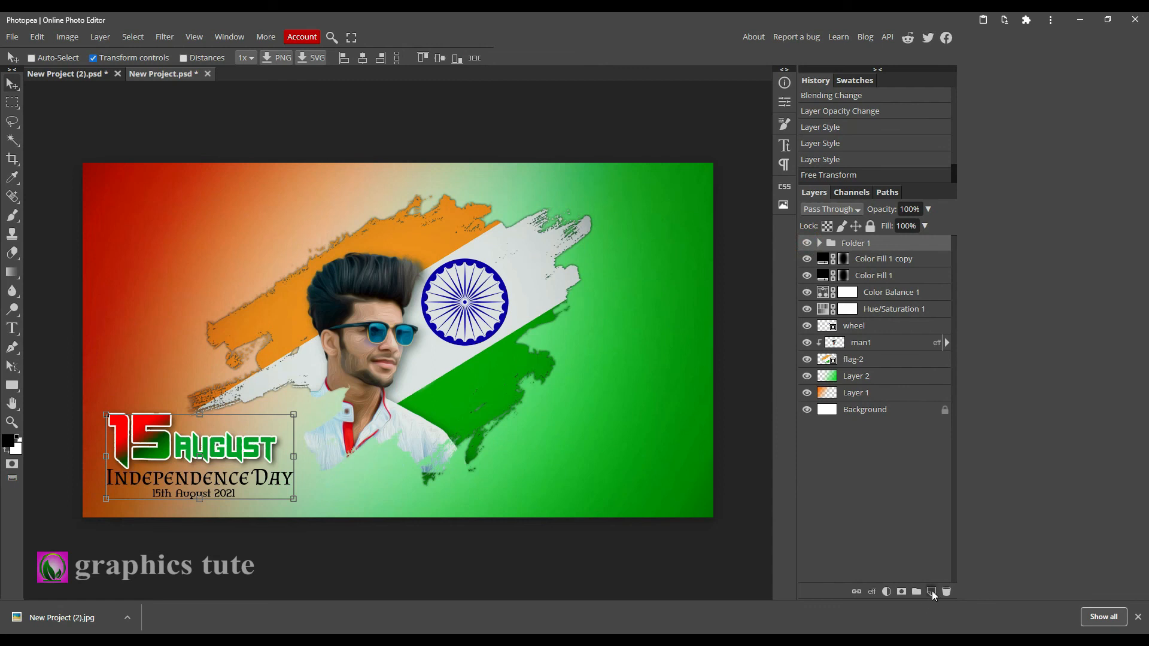
Create a new top layer and stamp all visible layers into it.
click(932, 592)
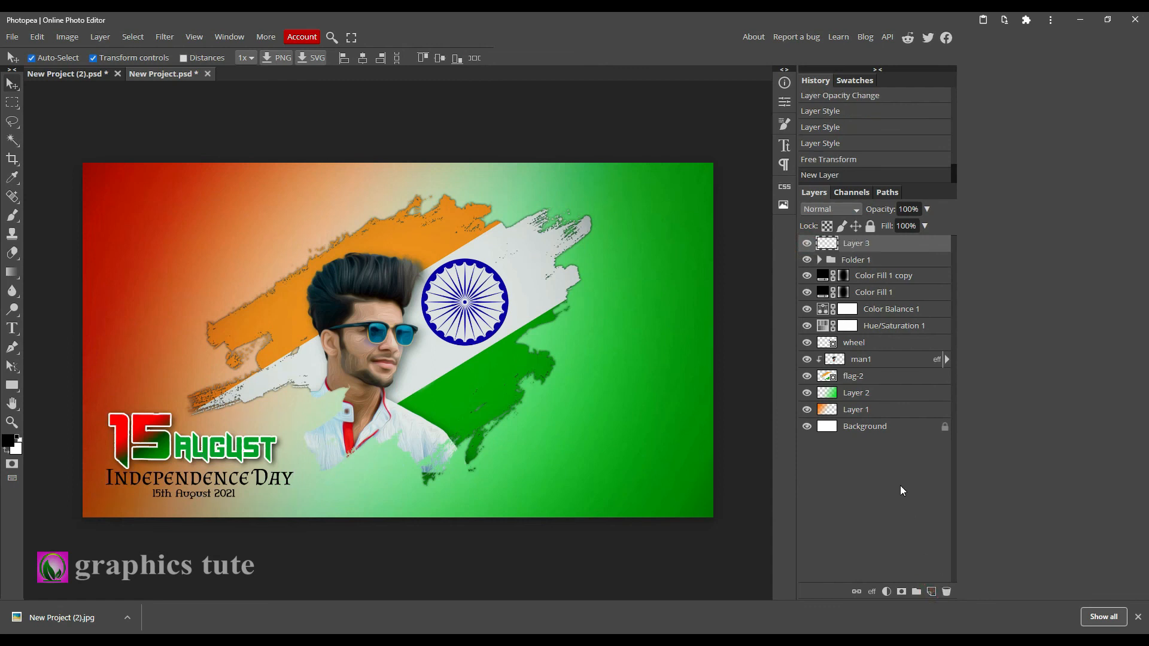
key(ctrl+shift+alt+e)
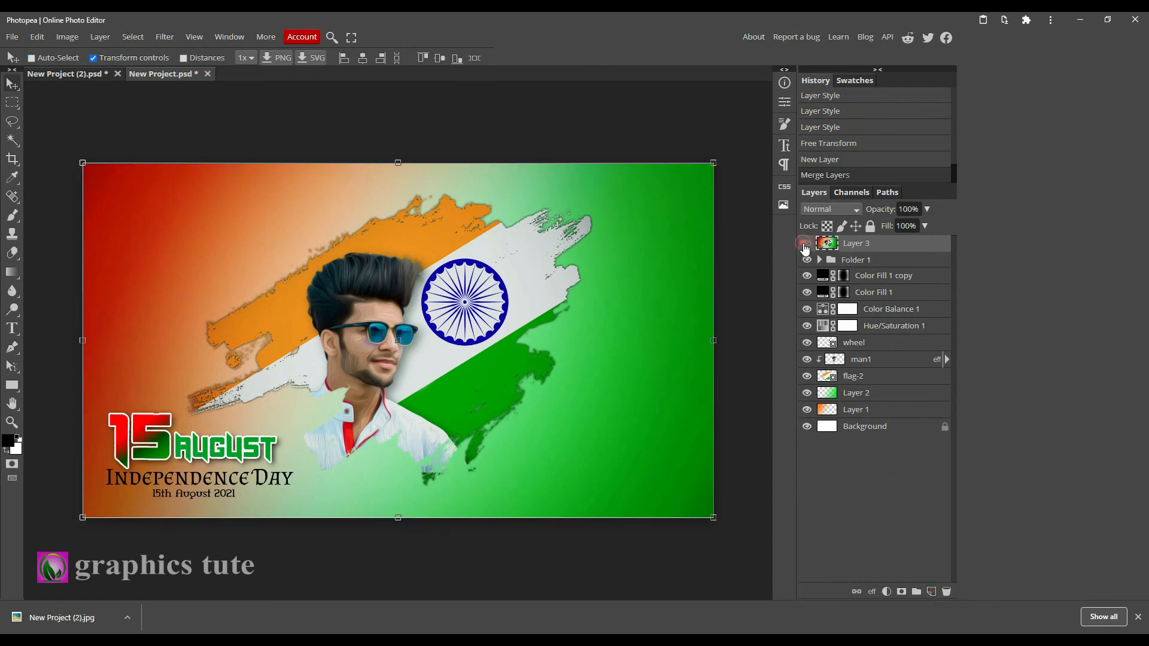
click(804, 244)
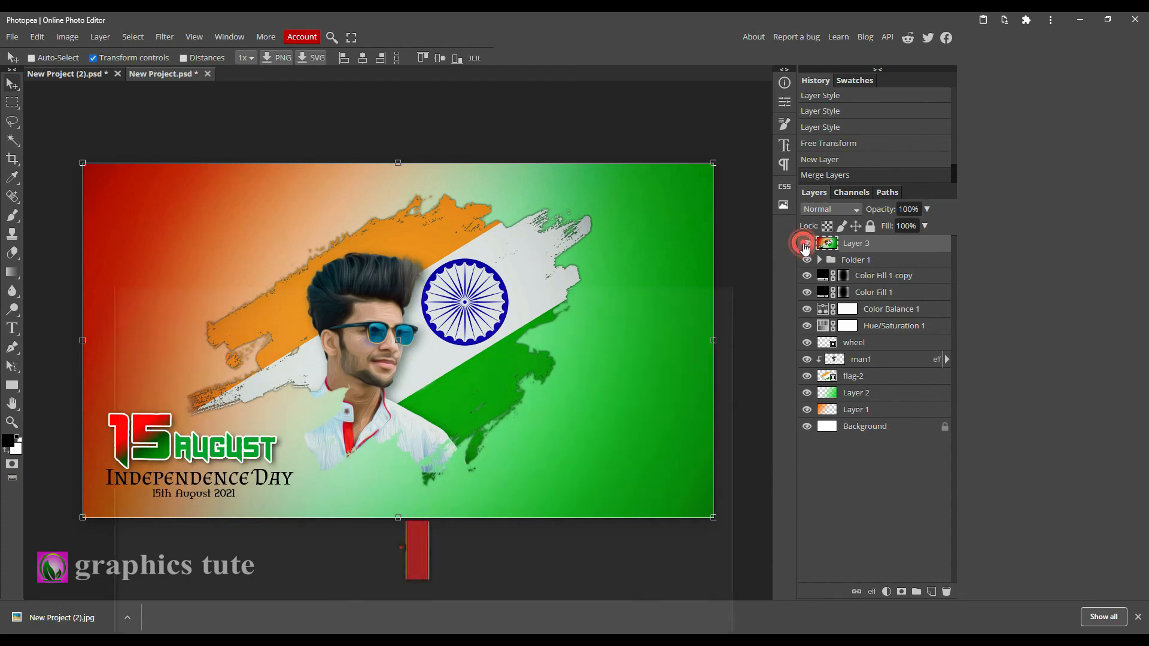
Apply Unsharp Mask to the stamped top layer with the amount set to 42%.
click(892, 242)
click(164, 37)
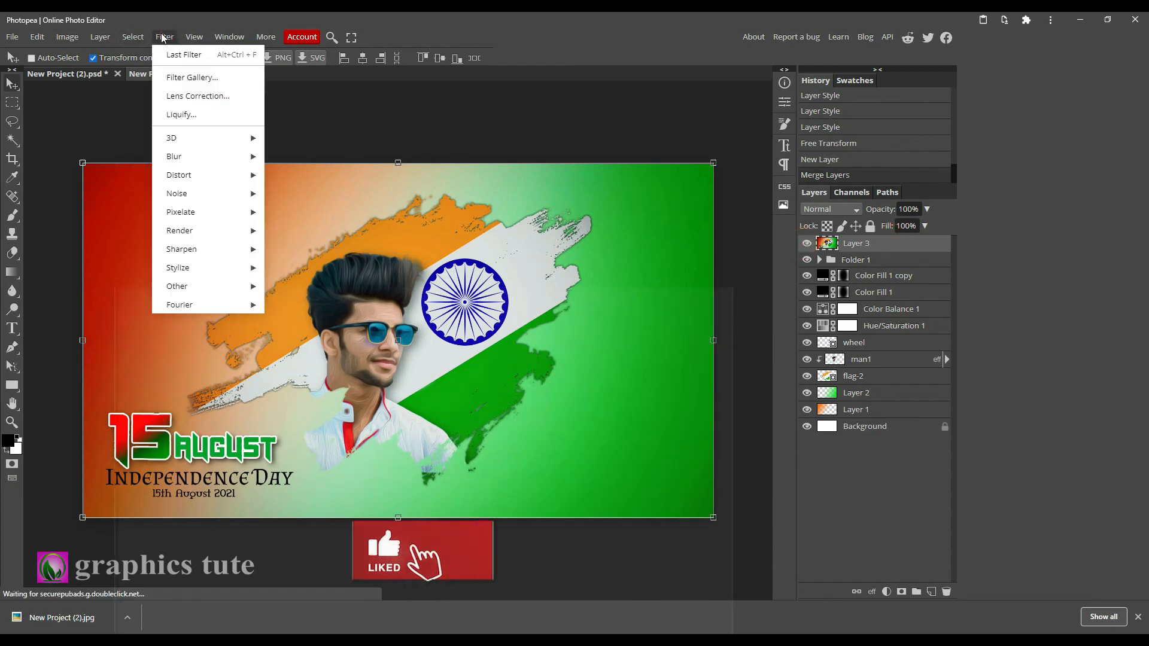
mouse_move(192, 249)
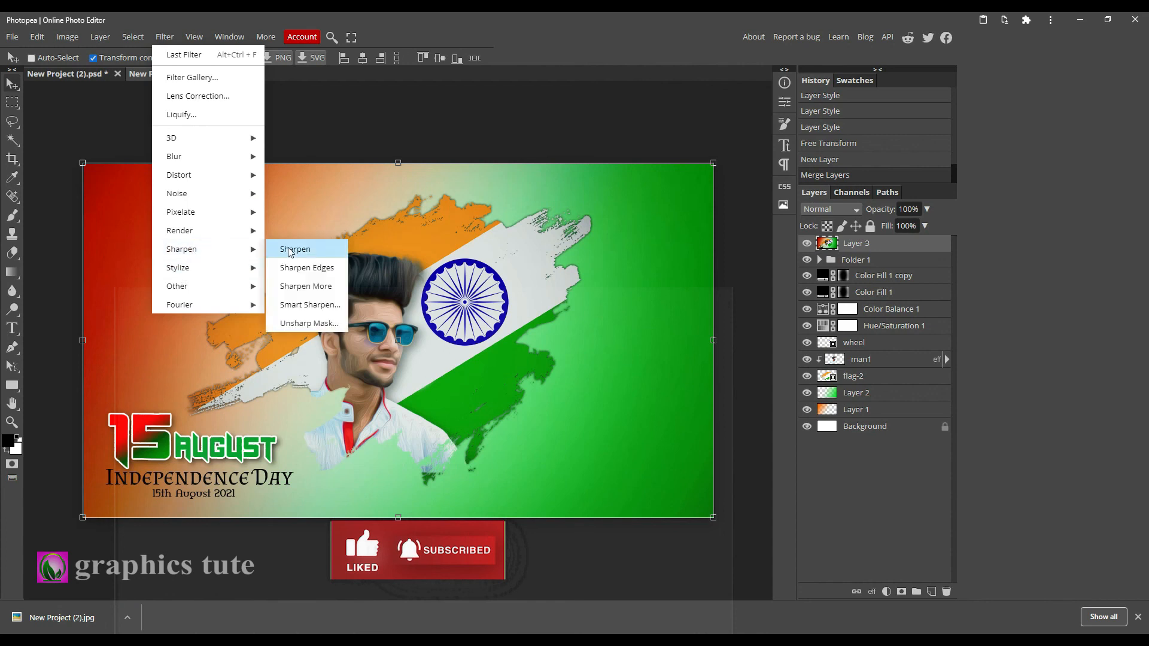
click(305, 323)
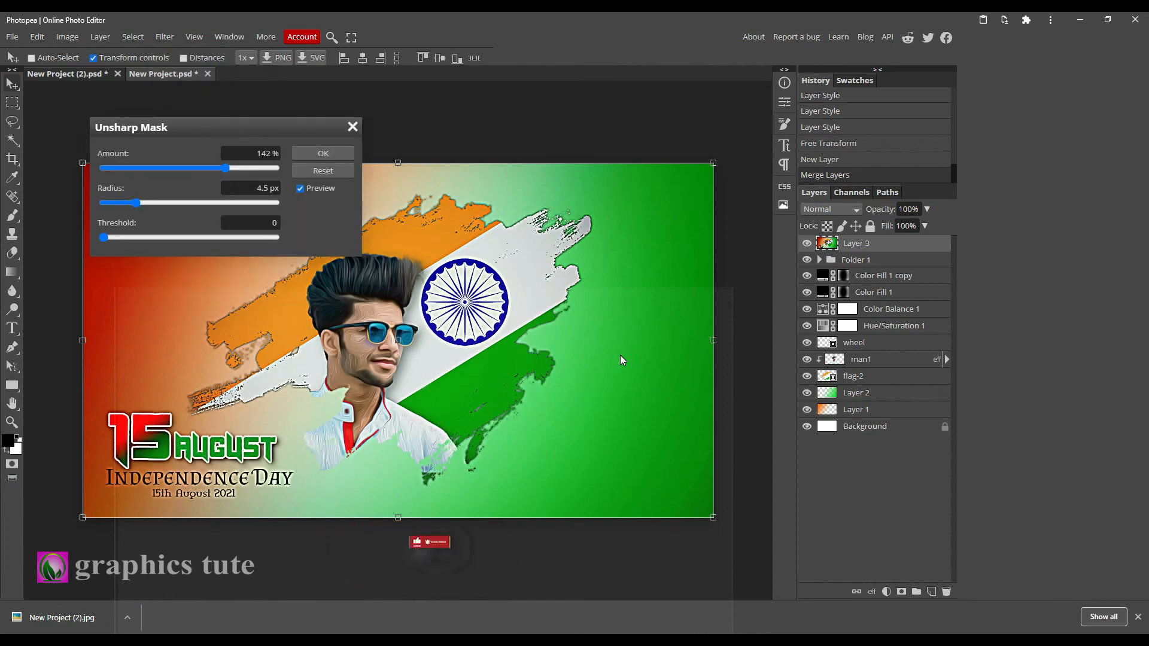
click(127, 169)
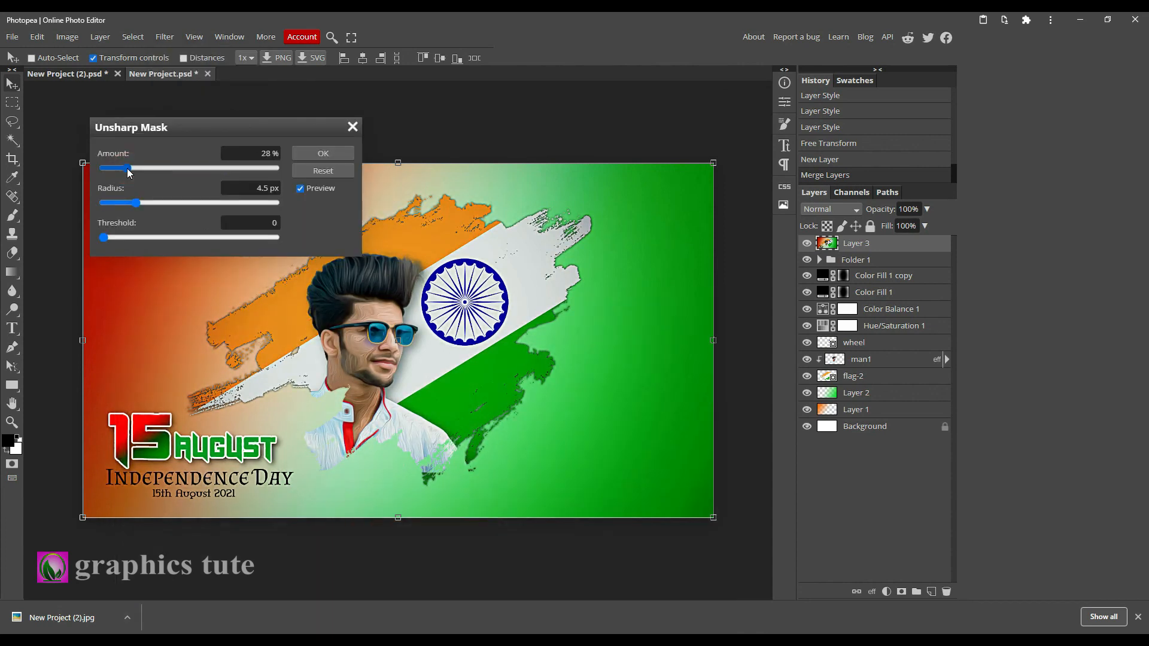
drag(129, 173, 141, 173)
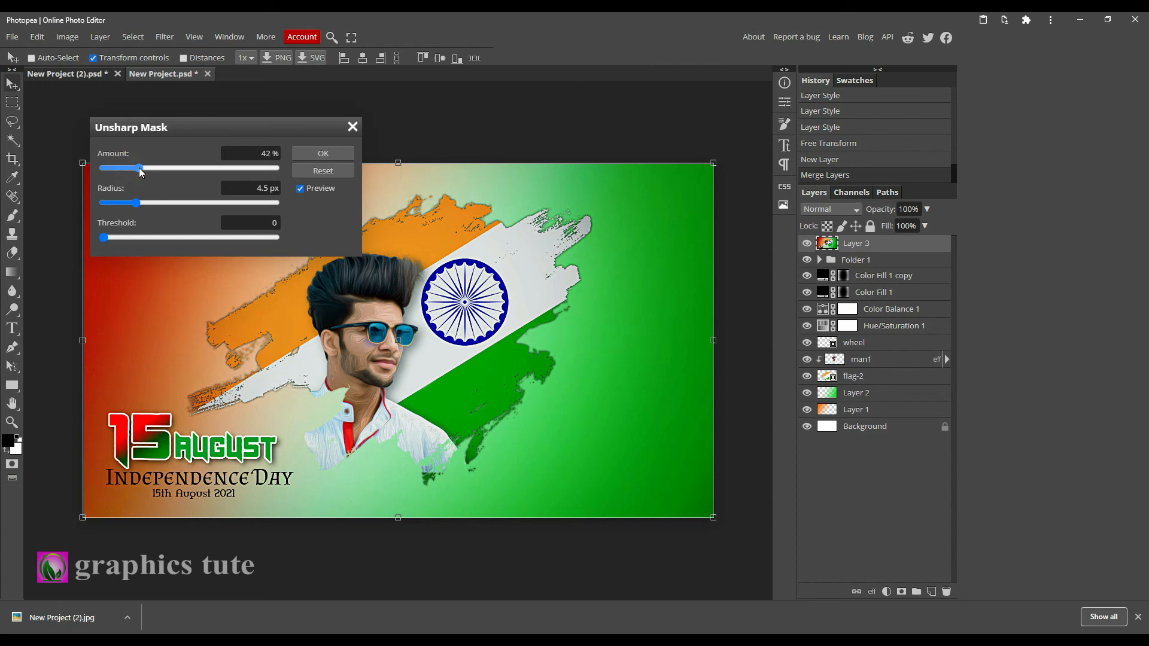
click(328, 156)
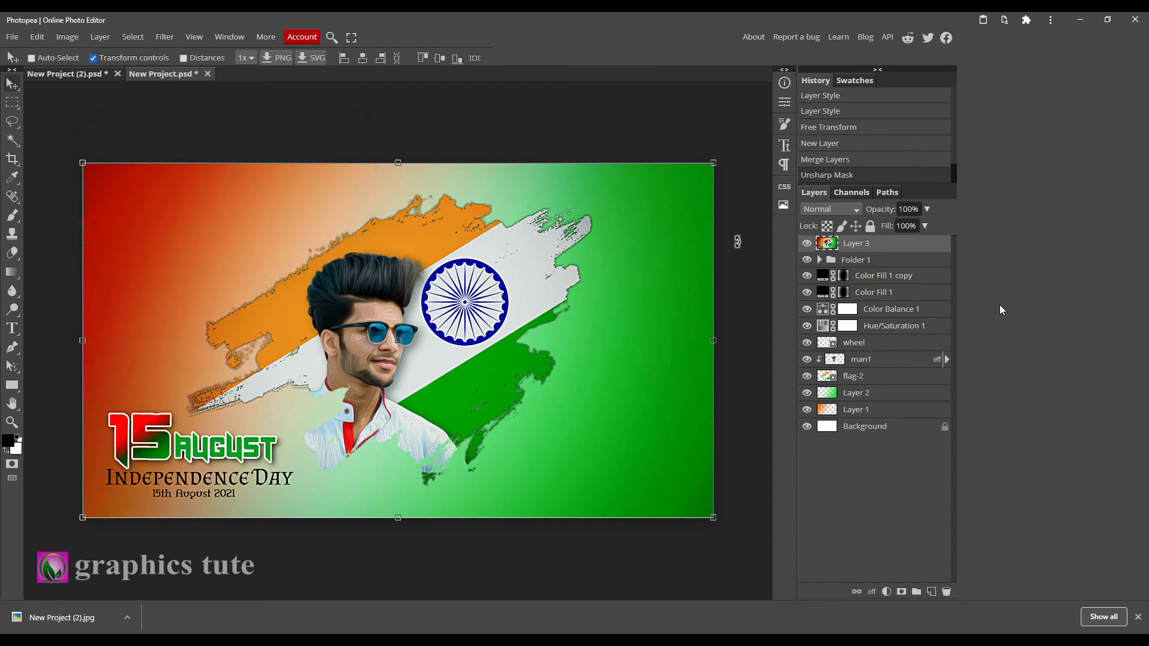
Compare the poster with the sharpened layer hidden and shown, and zoom in on the man's face.
click(807, 243)
click(806, 243)
click(806, 243)
click(806, 243)
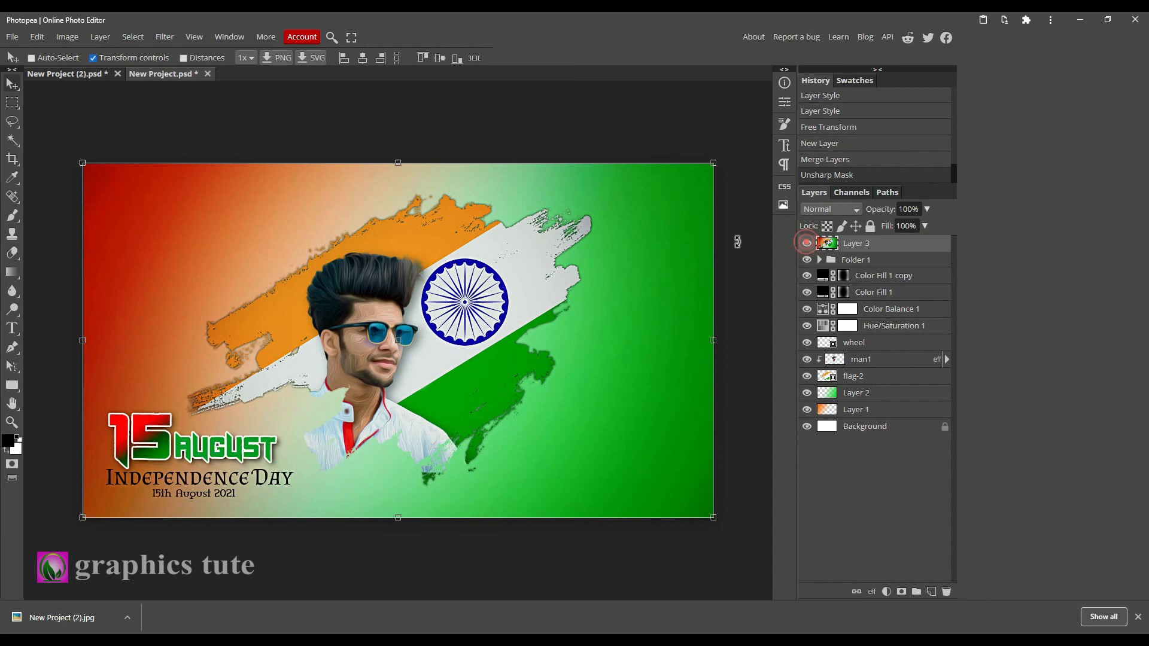
click(9, 423)
click(372, 327)
alt+click(372, 327)
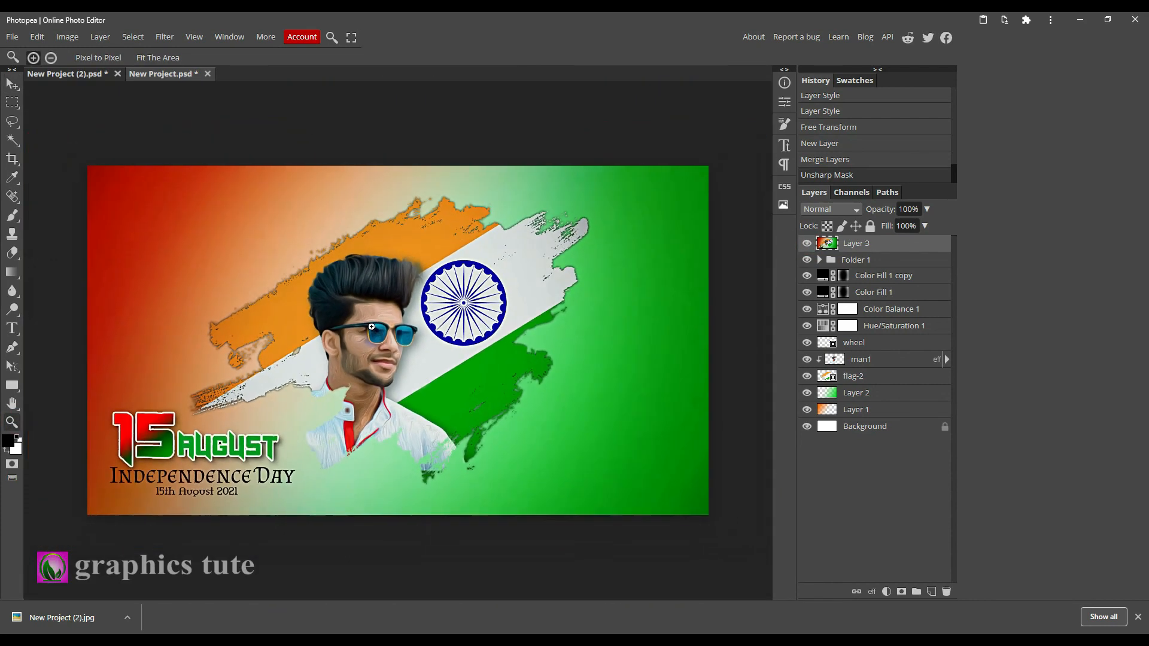
click(372, 327)
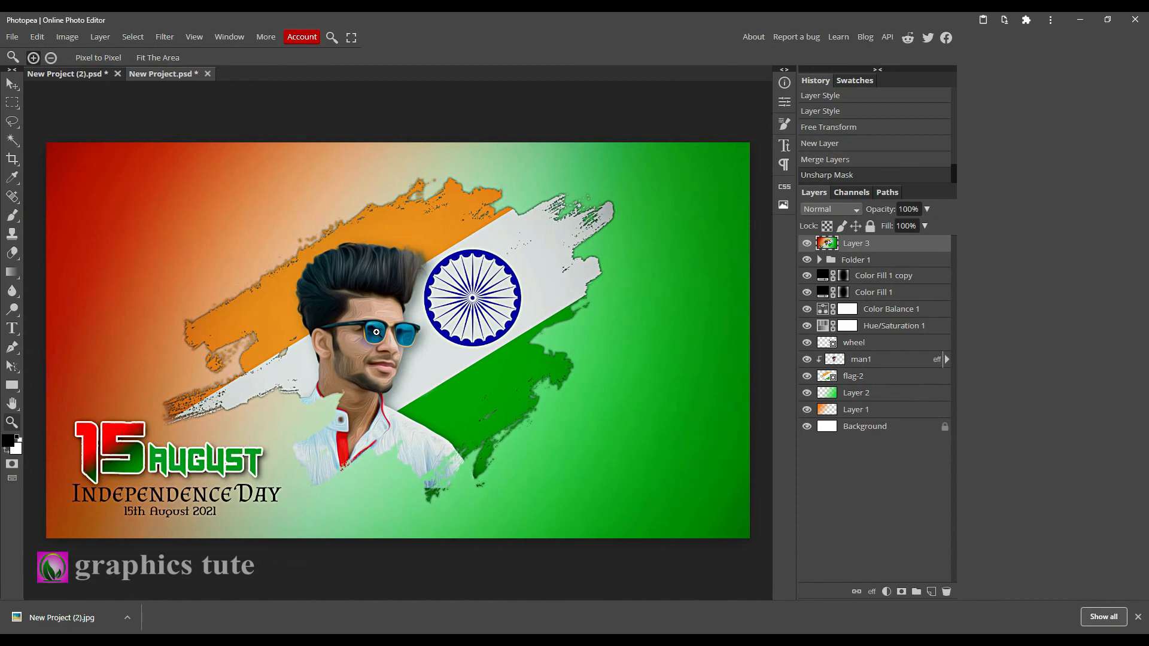